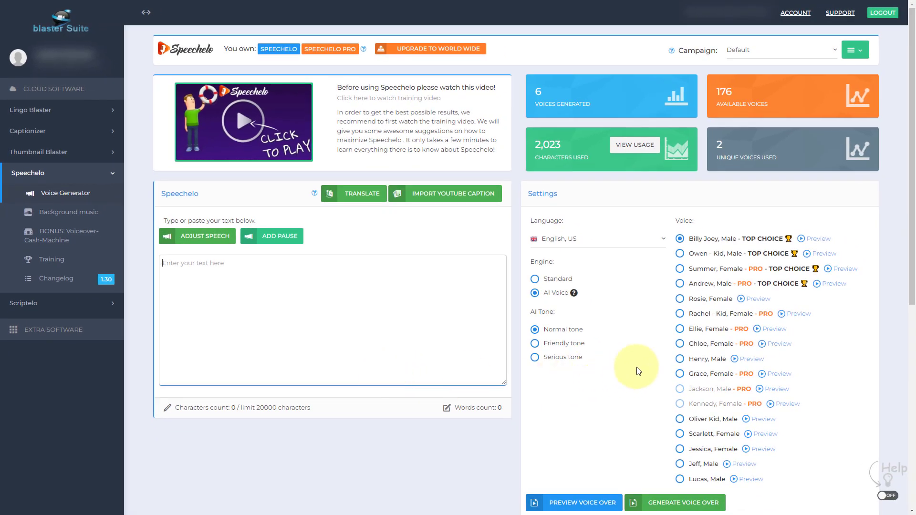
scroll(715, 287, "down", 3)
scroll(704, 276, "up", 3)
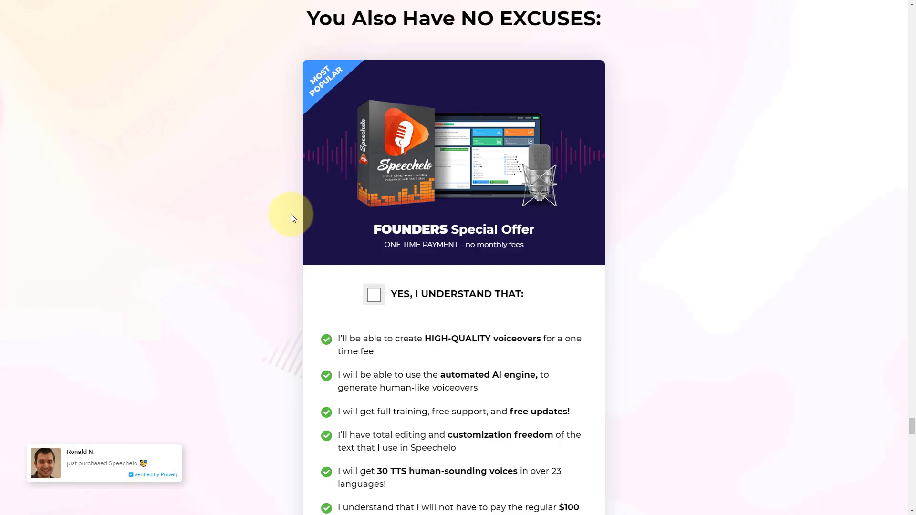
scroll(290, 215, "down", 4)
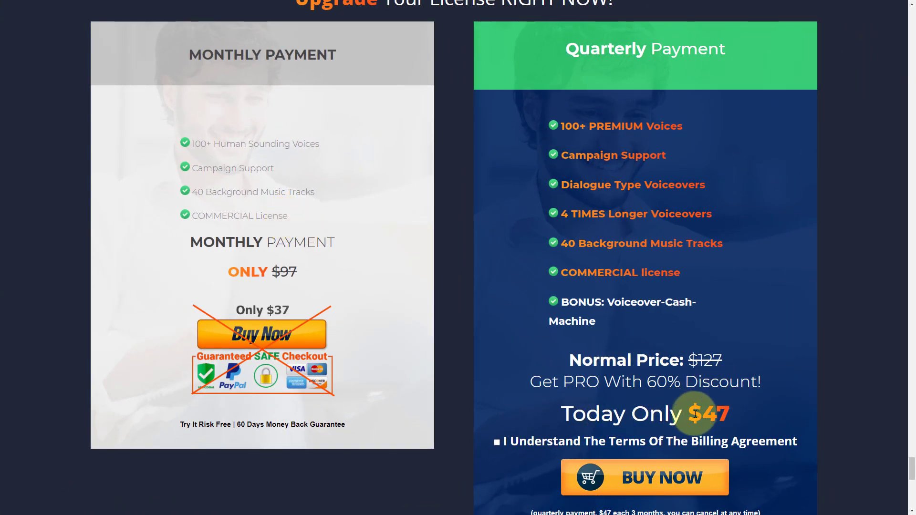
scroll(735, 415, "down", 2)
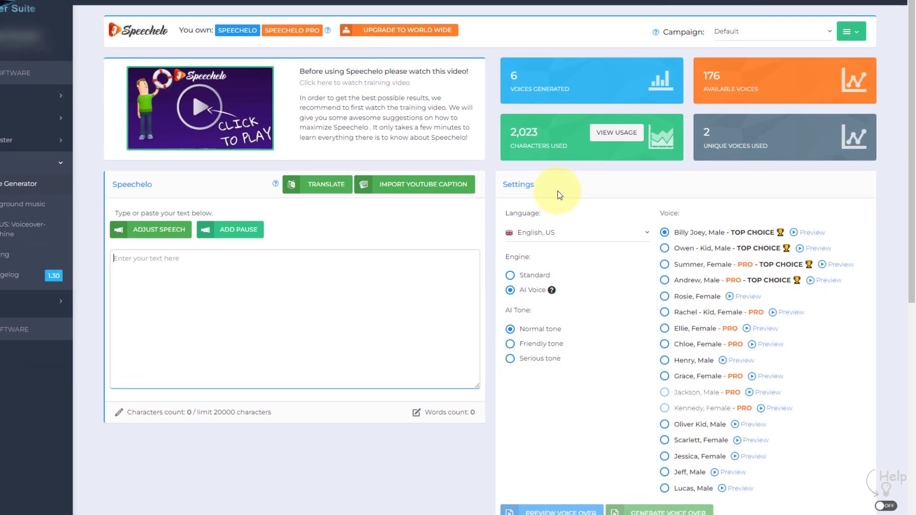
Browse English British, Australian and Welsh in the language list and sample the Dylan voice
left_click(576, 233)
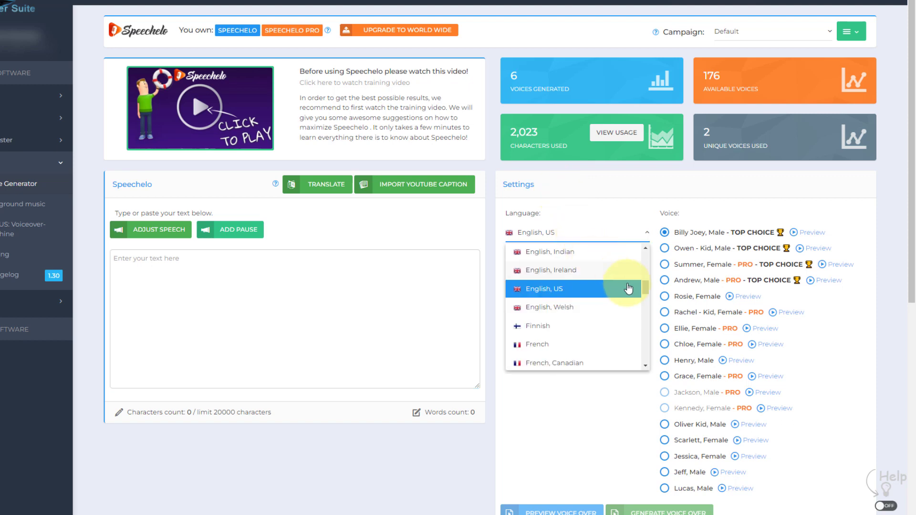
scroll(645, 291, "up", 2)
scroll(645, 292, "up", 1)
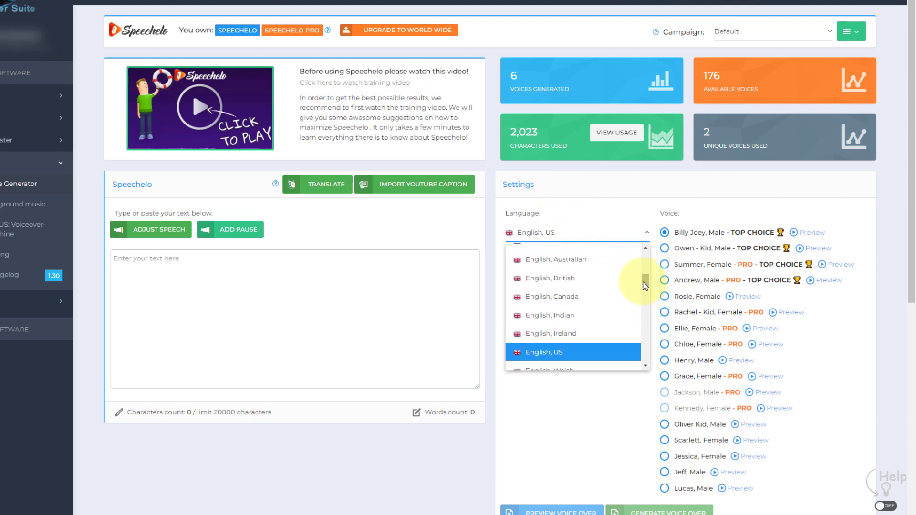
left_click(585, 282)
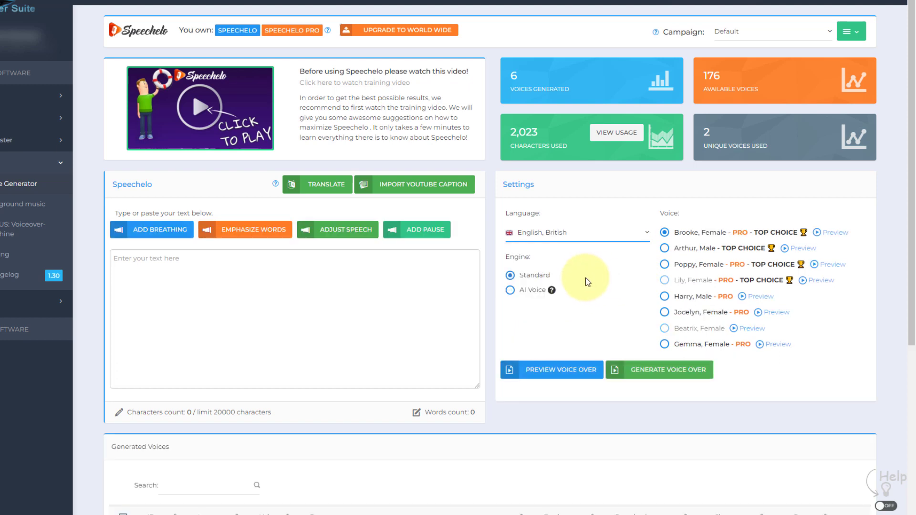
left_click(644, 236)
scroll(594, 297, "up", 2)
scroll(593, 296, "down", 1)
scroll(593, 297, "down", 1)
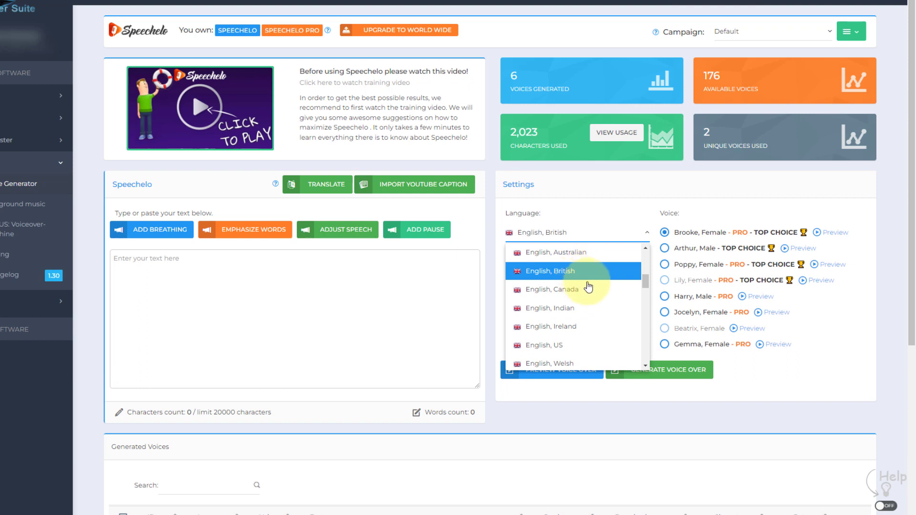
left_click(582, 255)
left_click(634, 239)
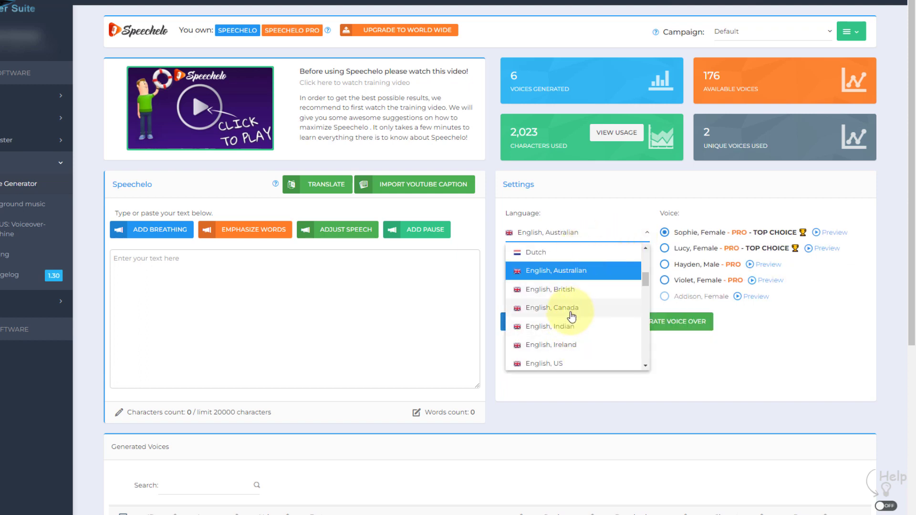
scroll(568, 312, "down", 1)
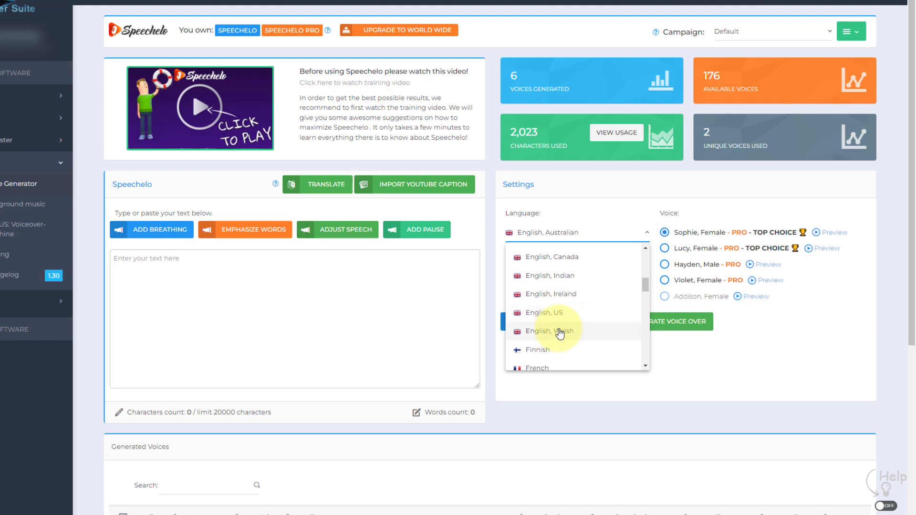
left_click(560, 332)
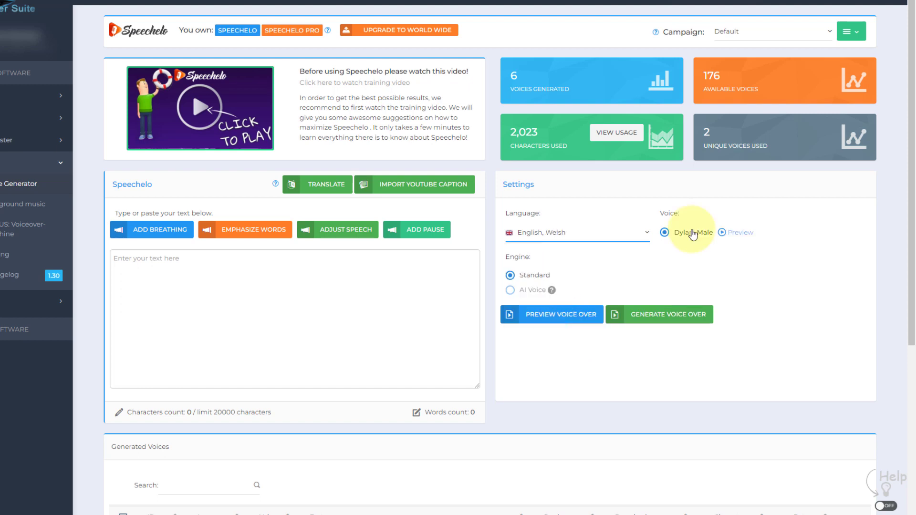
left_click(722, 233)
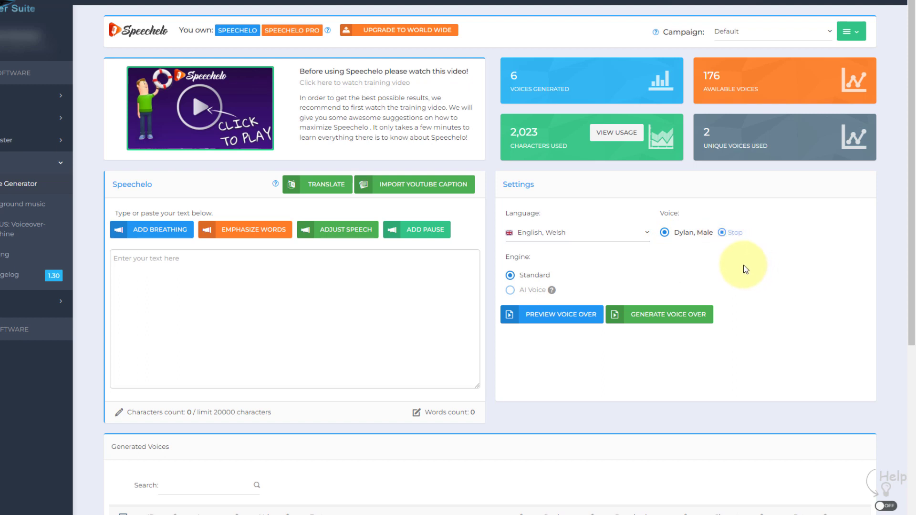
Settle on English, British with Arthur, Male as the voice and play its sample
left_click(648, 234)
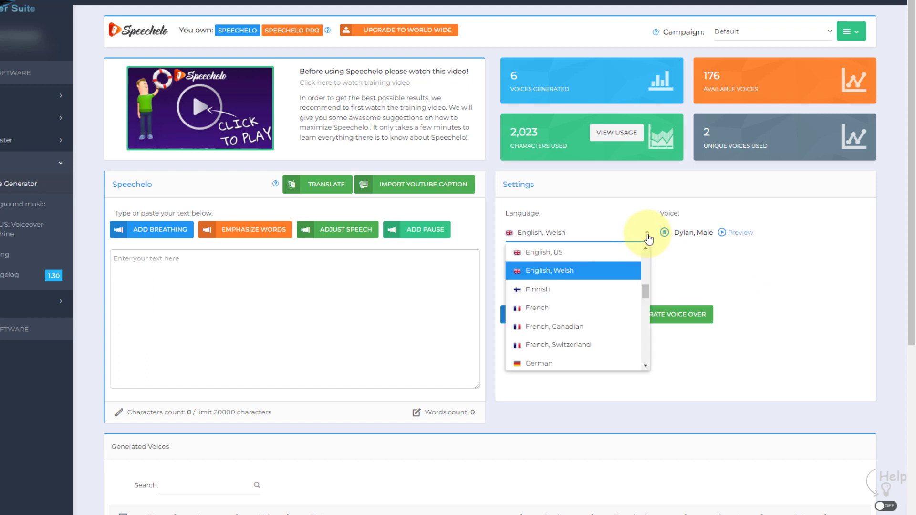
left_click_drag(648, 293, 647, 282)
left_click(593, 268)
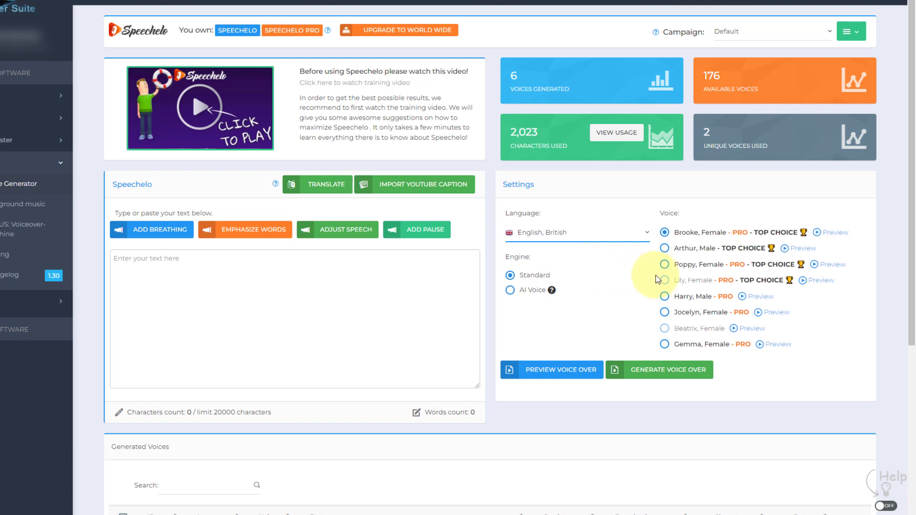
left_click(665, 248)
left_click(785, 249)
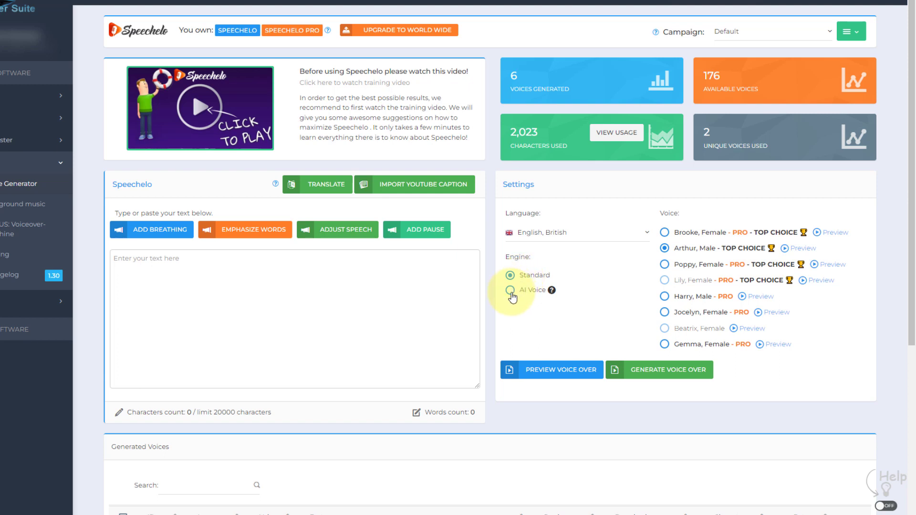
Choose English, Australian, sample Sophie, then select Hayden, Male and hear his sample
left_click(593, 236)
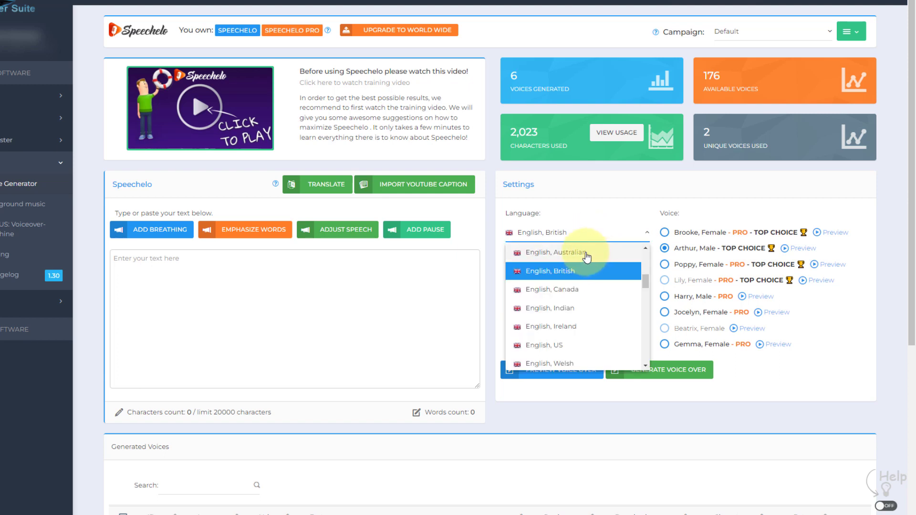
left_click(586, 254)
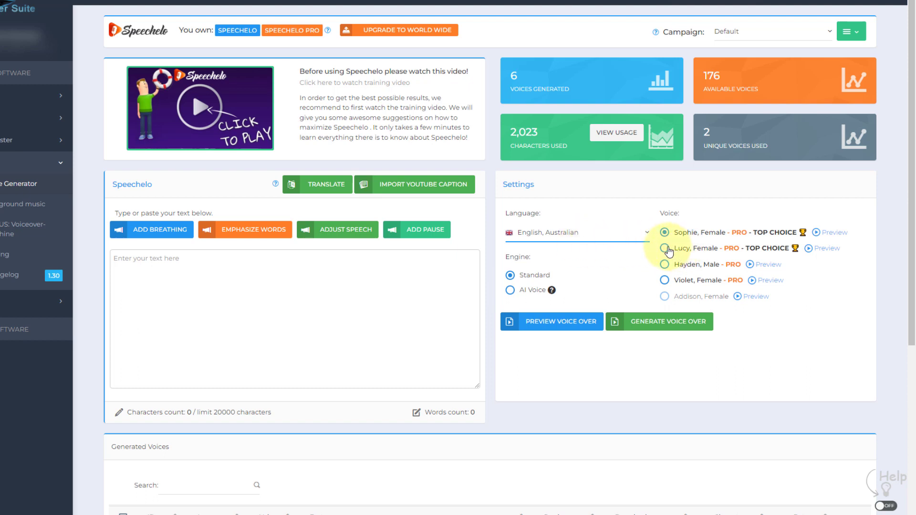
left_click(820, 236)
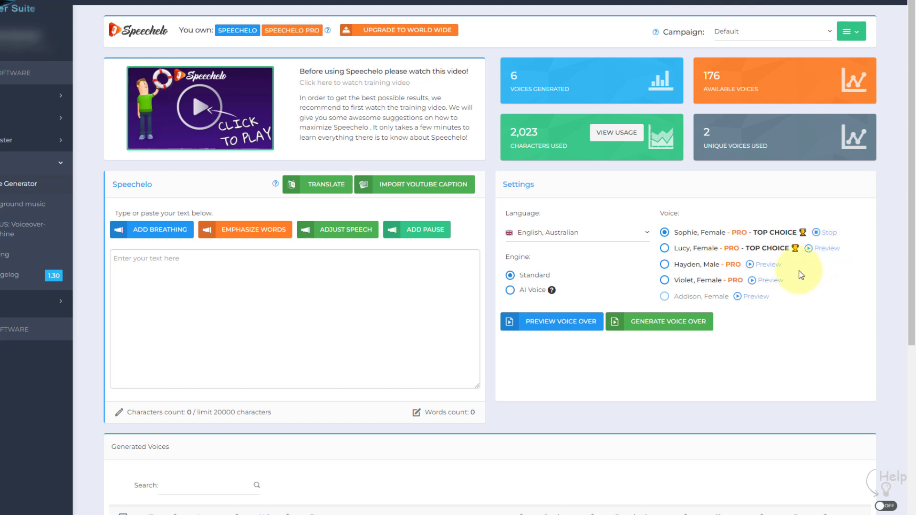
left_click(739, 267)
left_click(753, 265)
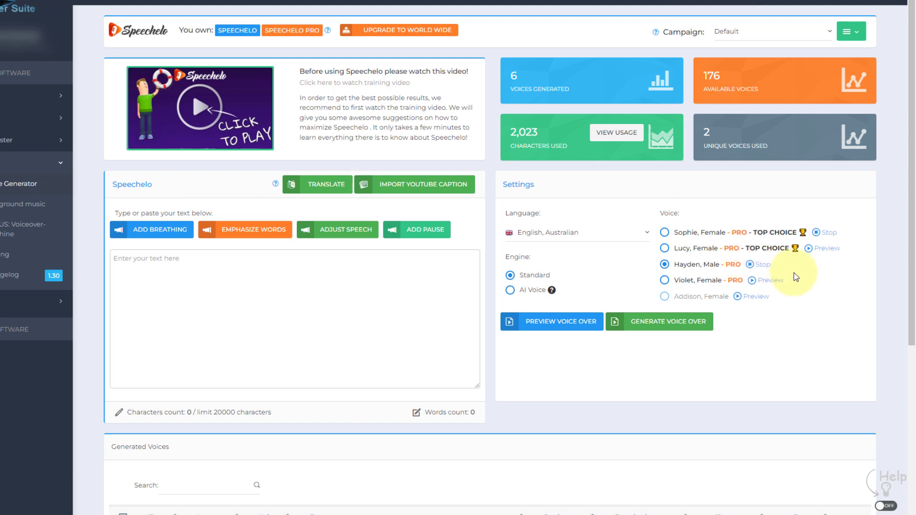
left_click(751, 266)
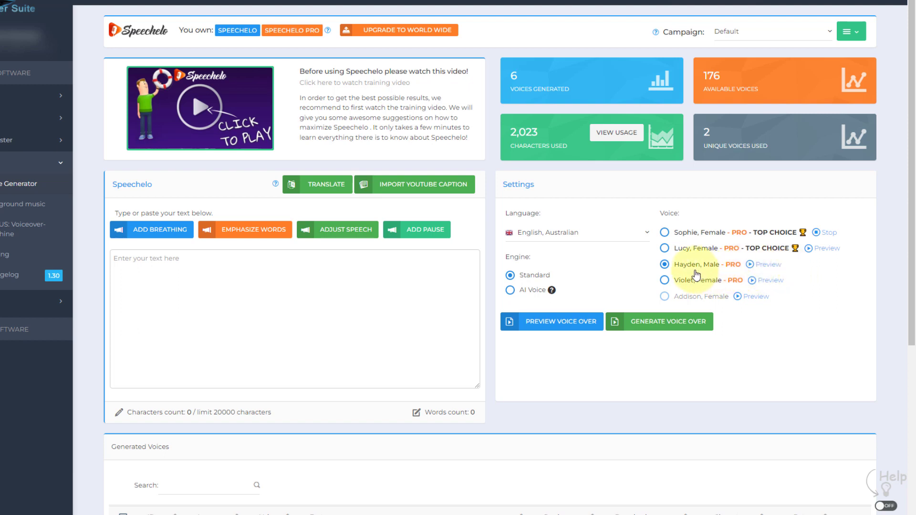
left_click(169, 283)
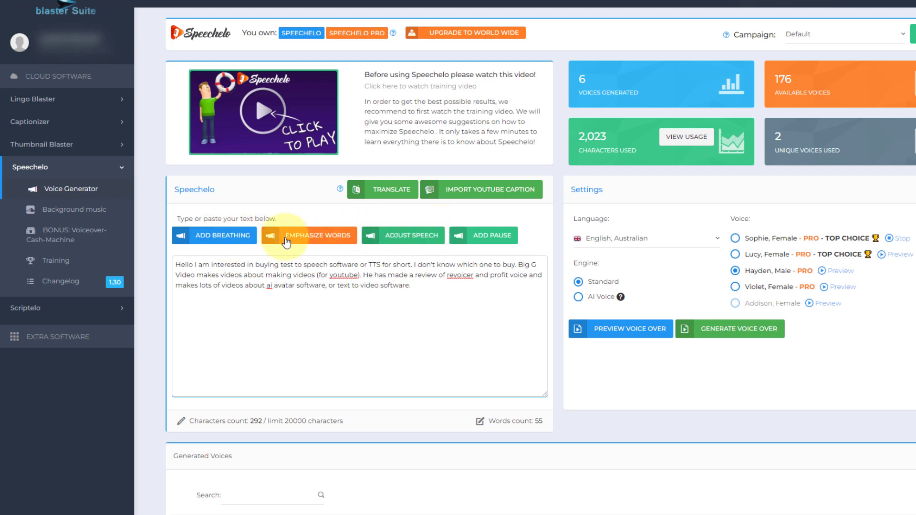
Add a comma after Hello, correct 'test' to 'text', and briefly select TTS in the pasted script
left_click(194, 264)
type(",")
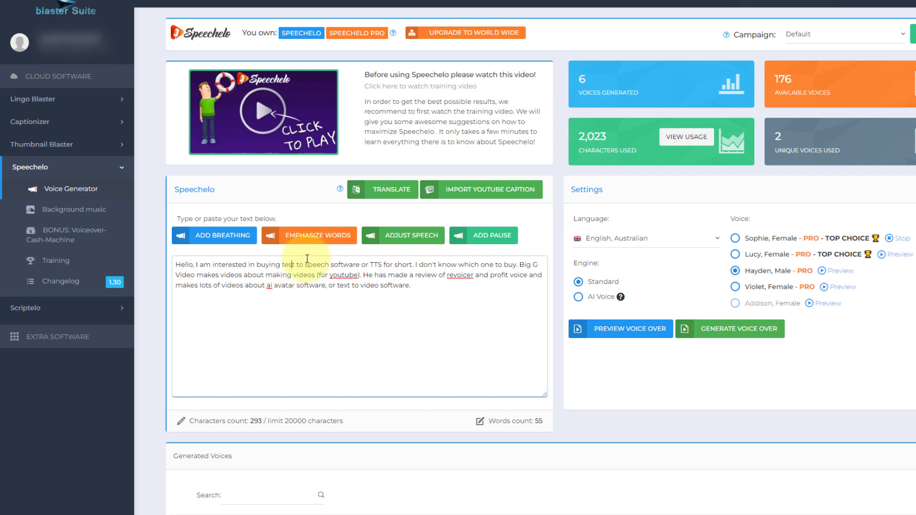
key("BackSpace")
type("x")
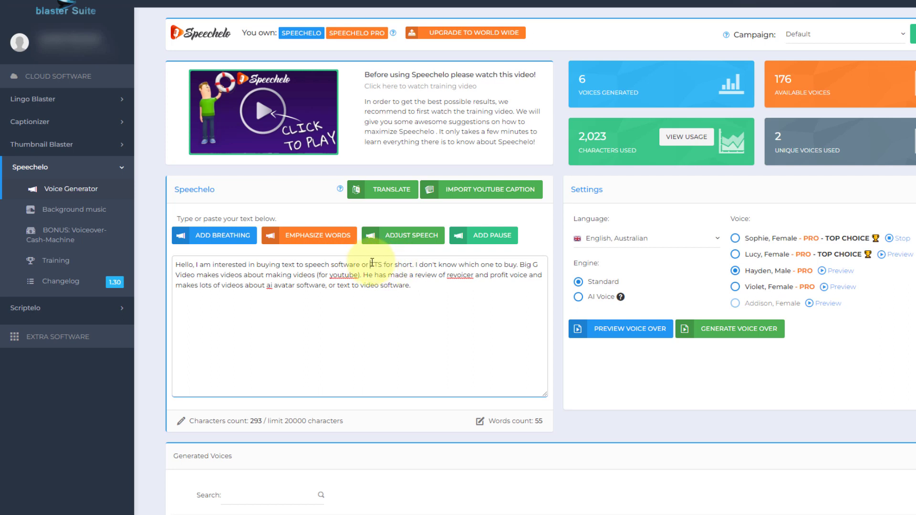
left_click_drag(370, 264, 384, 264)
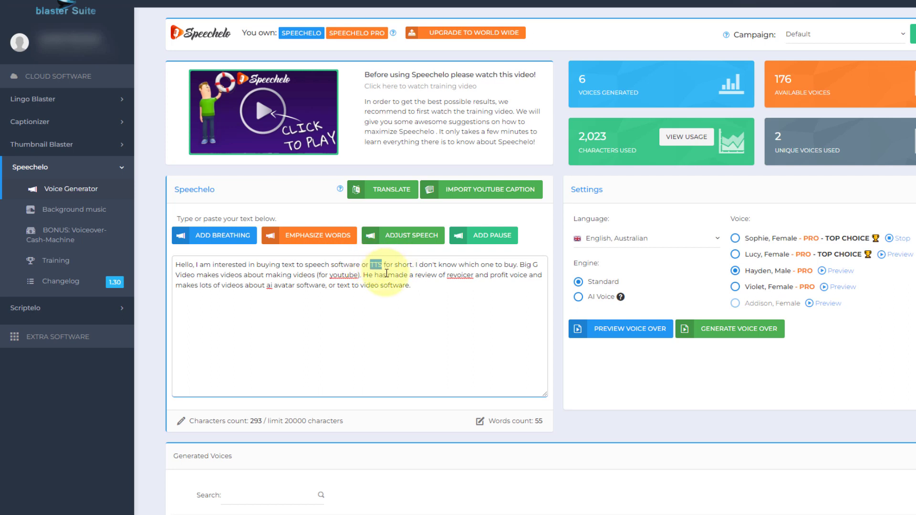
left_click(386, 270)
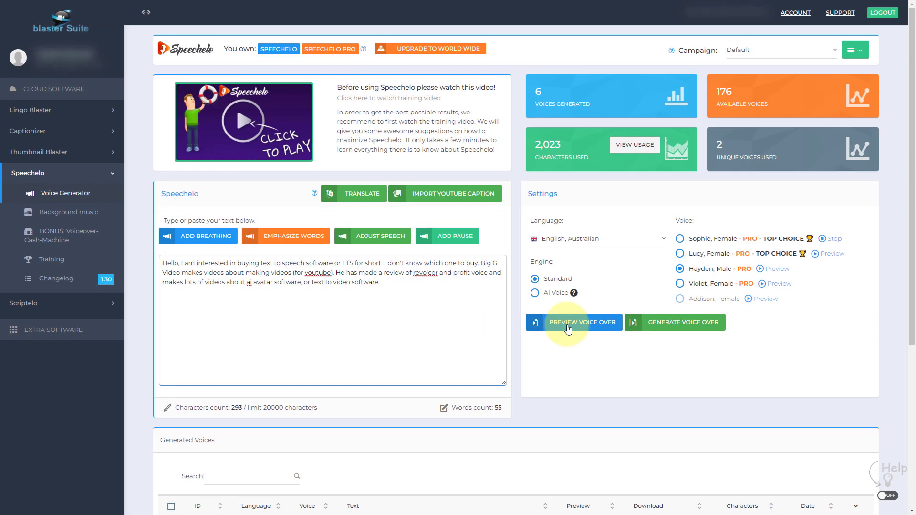
Run an audio preview of the script in Hayden's voice, pause it and close it
left_click(567, 330)
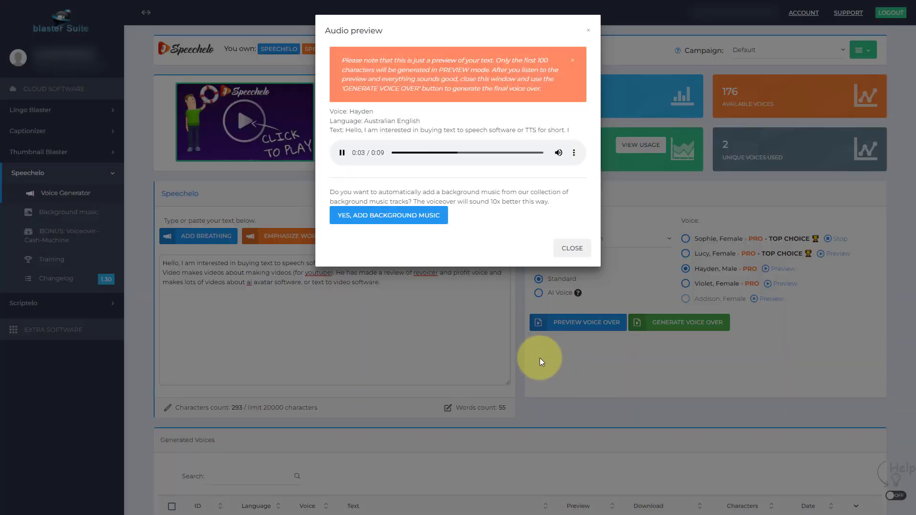
left_click(342, 154)
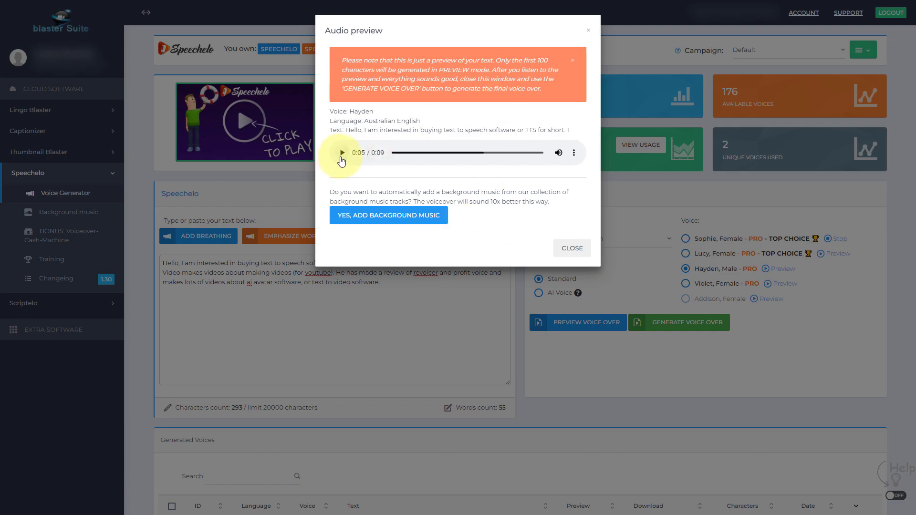
left_click(579, 249)
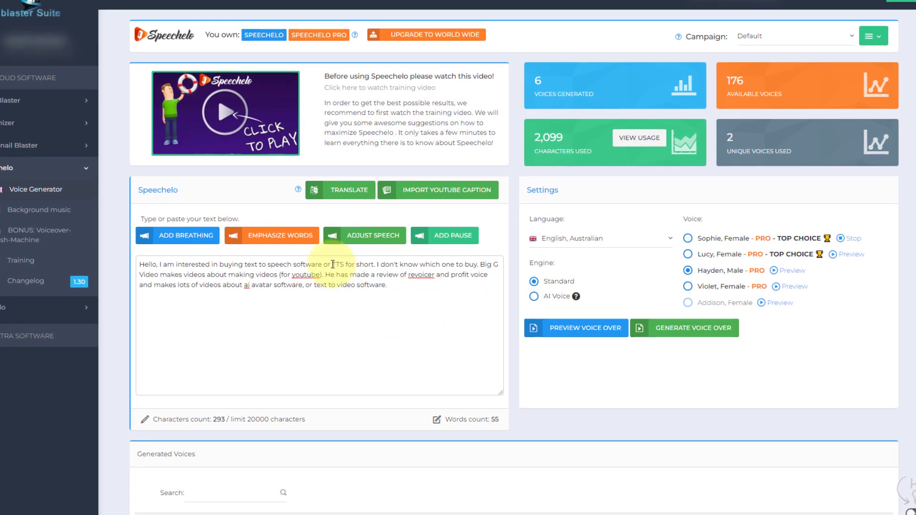
Change 'short.' to 'short!' and replace lowercase 'ai' before avatar with 'AI'
double_click(337, 264)
left_click(352, 287)
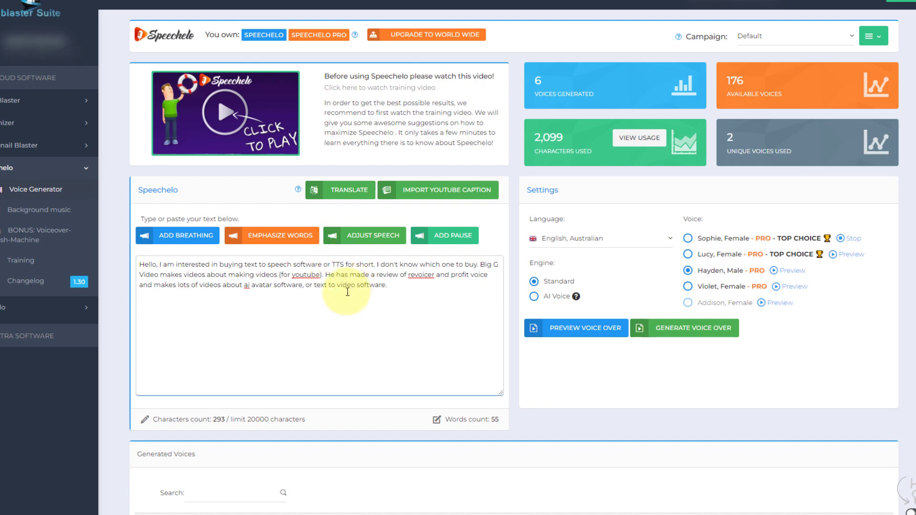
left_click(374, 266)
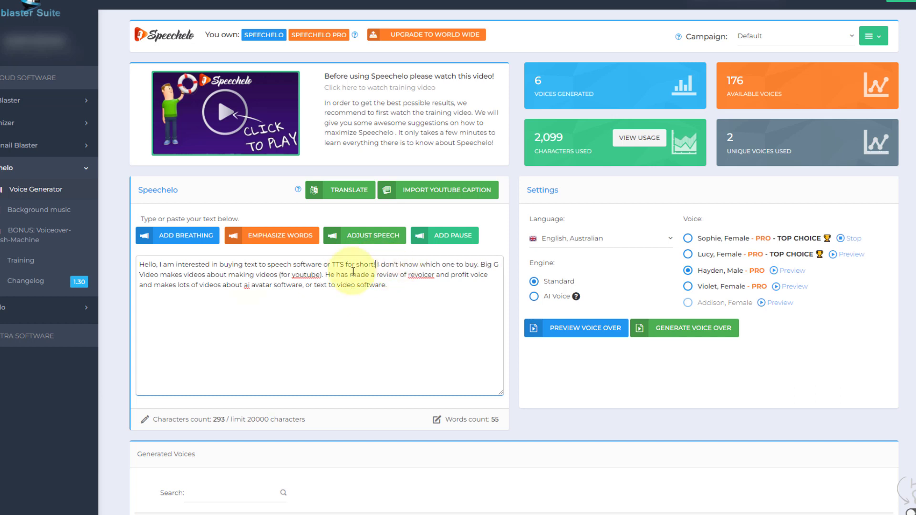
type("!")
left_click(250, 285)
key("BackSpace")
key("BackSpace")
type("AI")
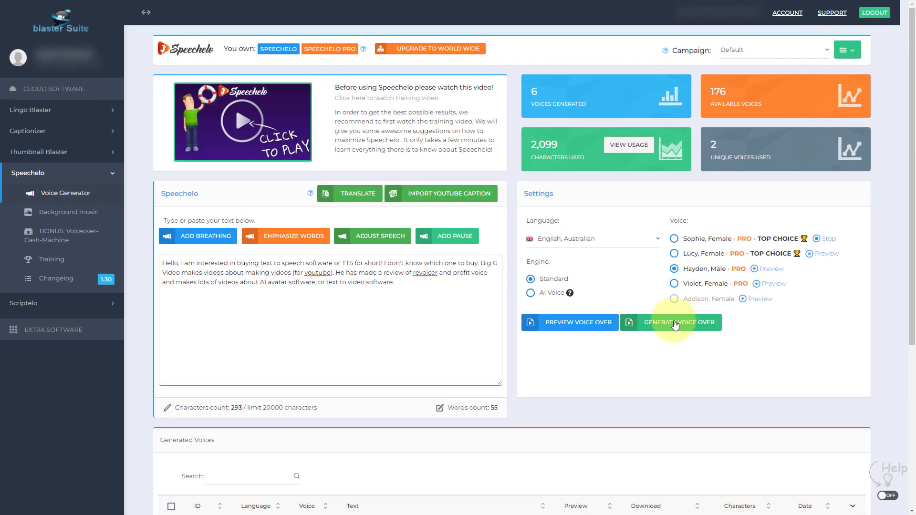
Generate the Hayden voiceover, confirm, and play it from the Generated Voices list
left_click(675, 324)
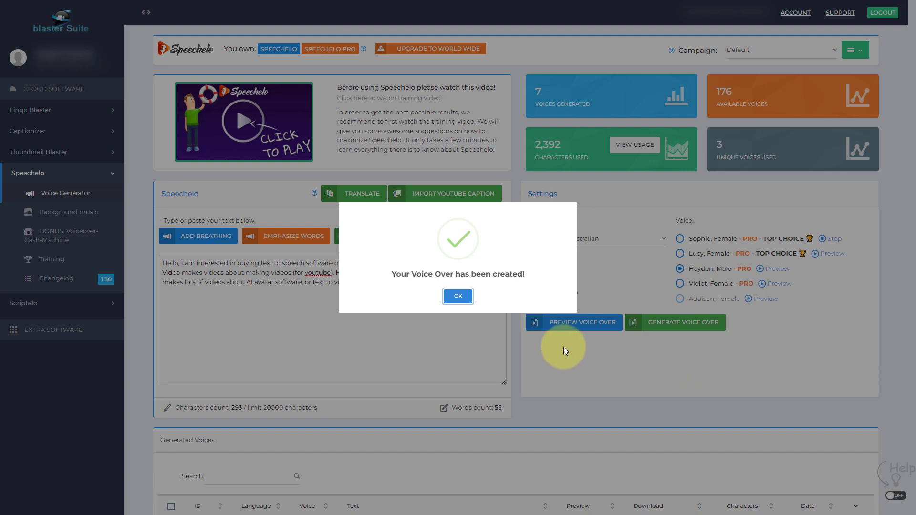
left_click(456, 296)
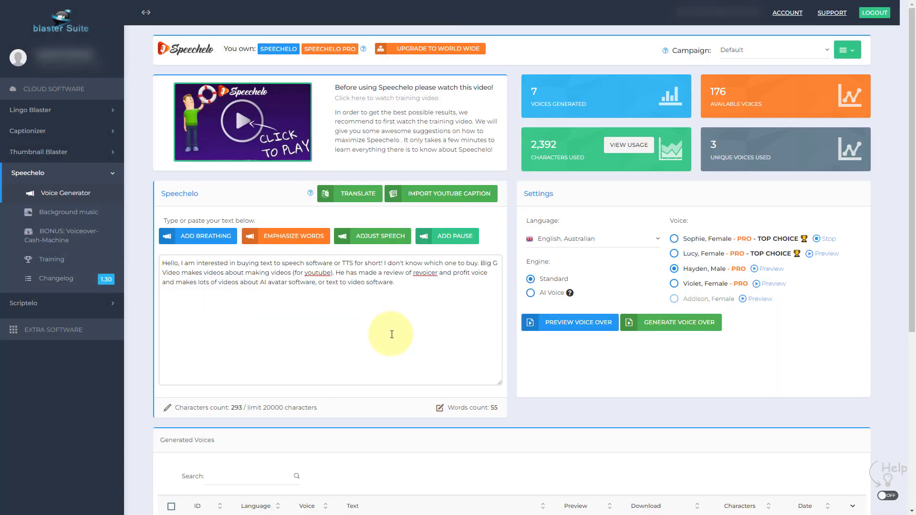
scroll(389, 332, "down", 4)
left_click(597, 294)
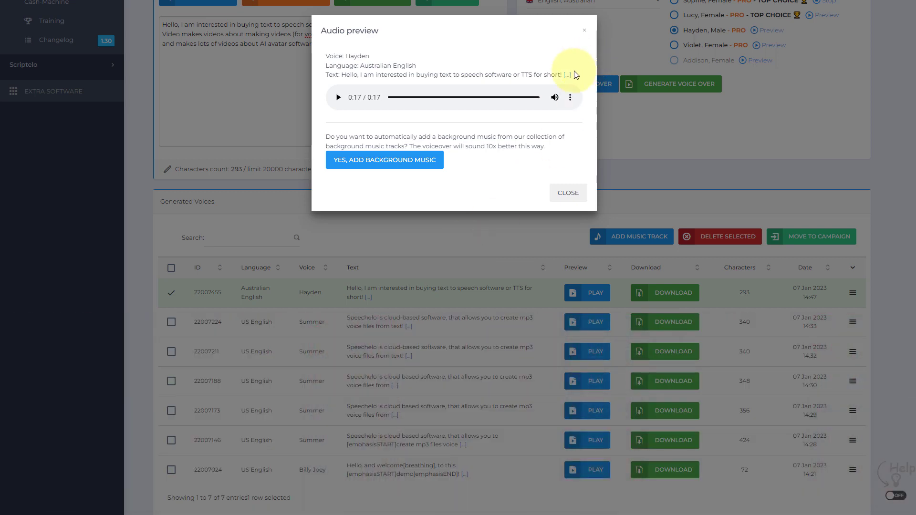
View the voiceover's full text, then close that view and the audio preview
left_click(567, 77)
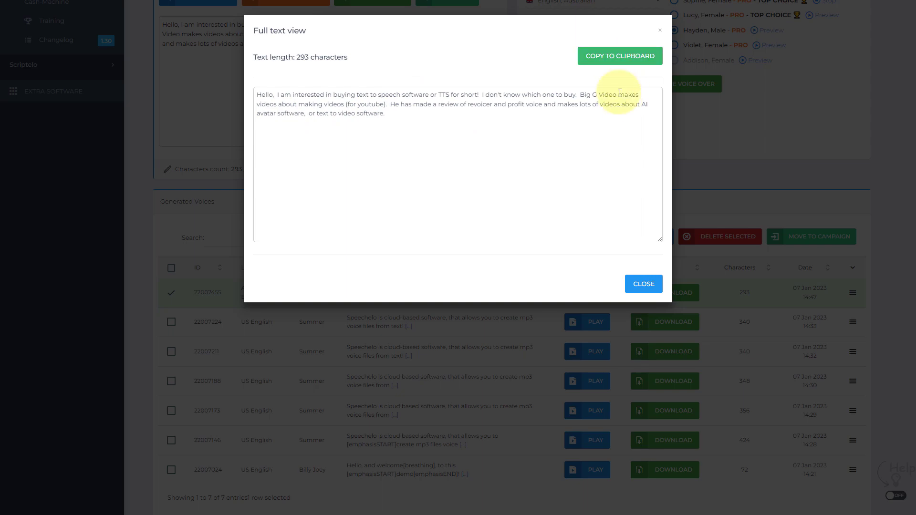
left_click(648, 281)
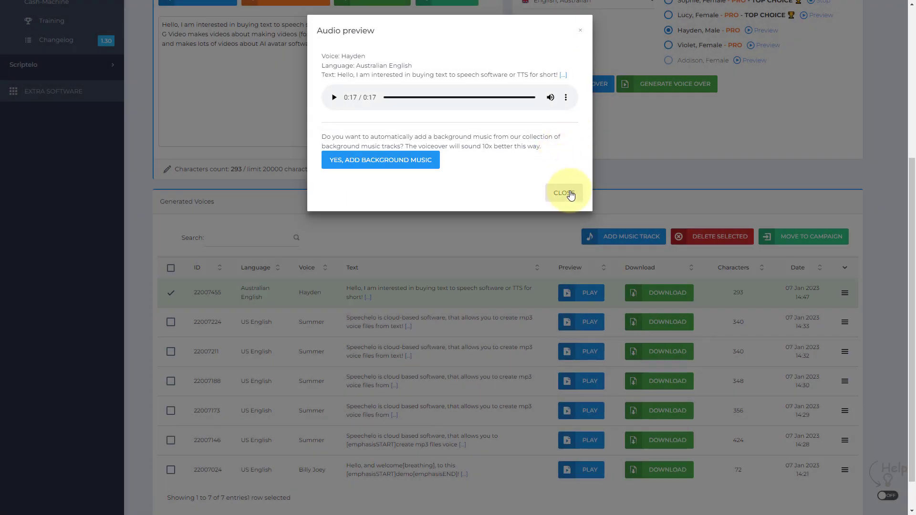
left_click(566, 192)
scroll(483, 282, "up", 2)
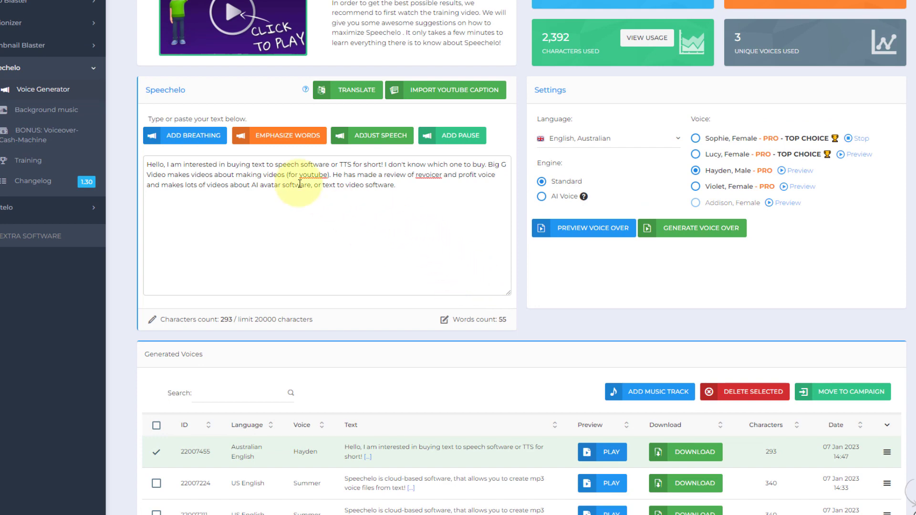
Back in the script, highlight '(for youtube)' briefly and place the caret after 'Hello,'
left_click_drag(287, 175, 329, 175)
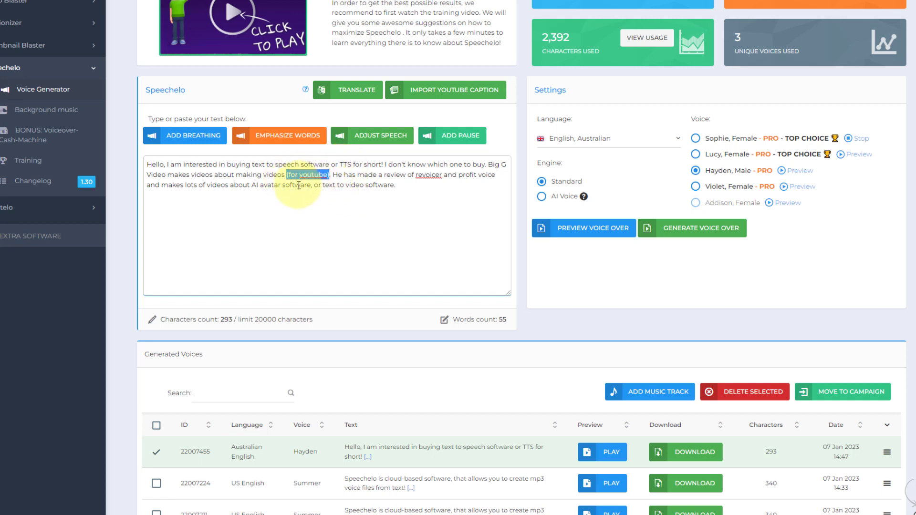
left_click(255, 185)
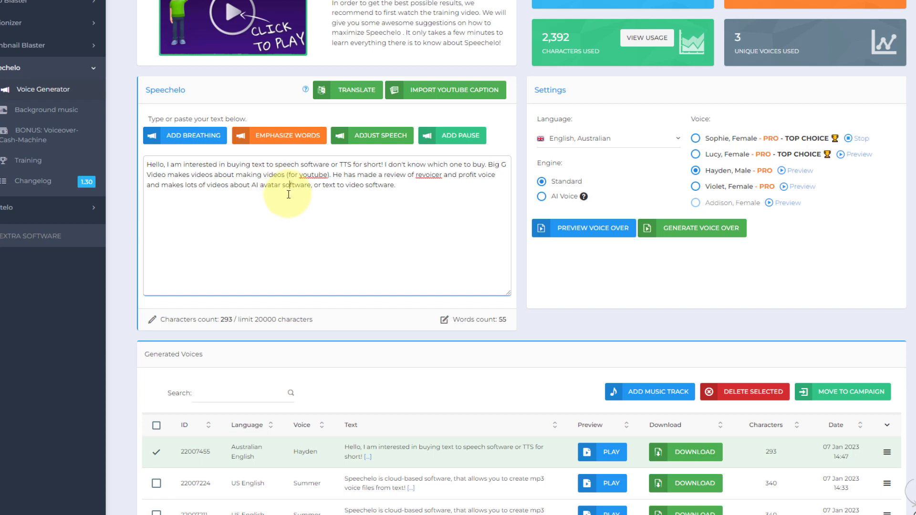
left_click(167, 164)
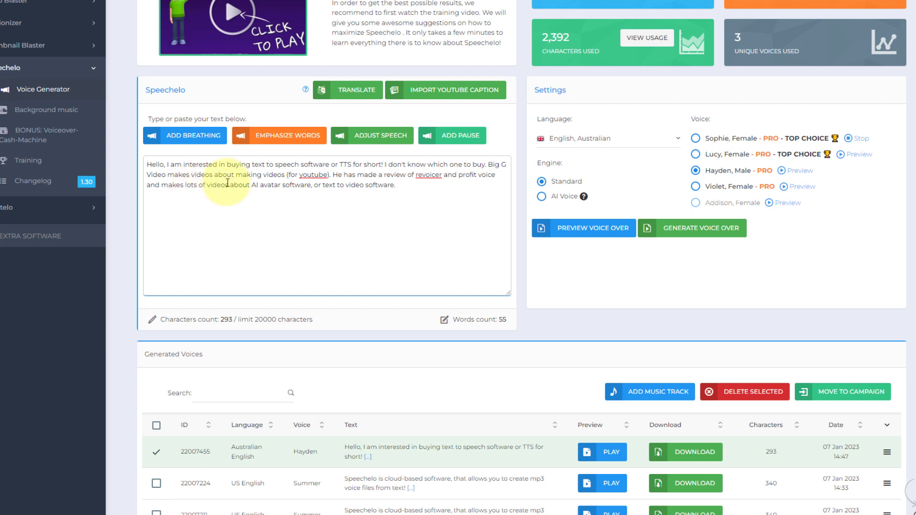
Insert a breathing tag after 'Hello,' and wrap 'for youtube' in emphasis tags
left_click(184, 143)
left_click_drag(325, 173, 366, 175)
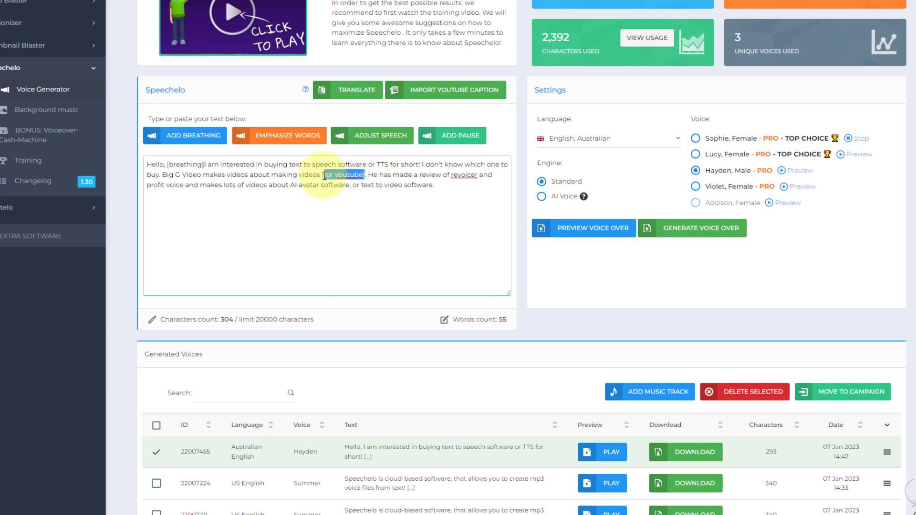
left_click(300, 143)
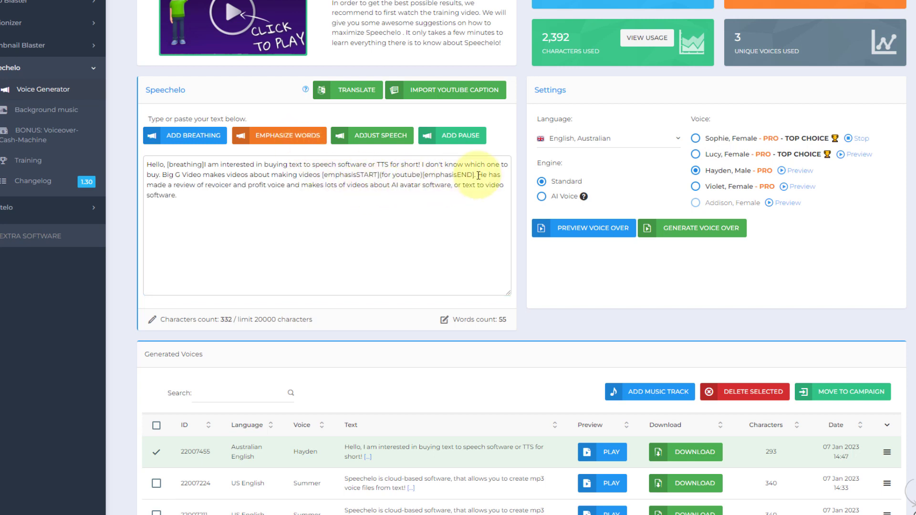
left_click_drag(477, 175, 475, 191)
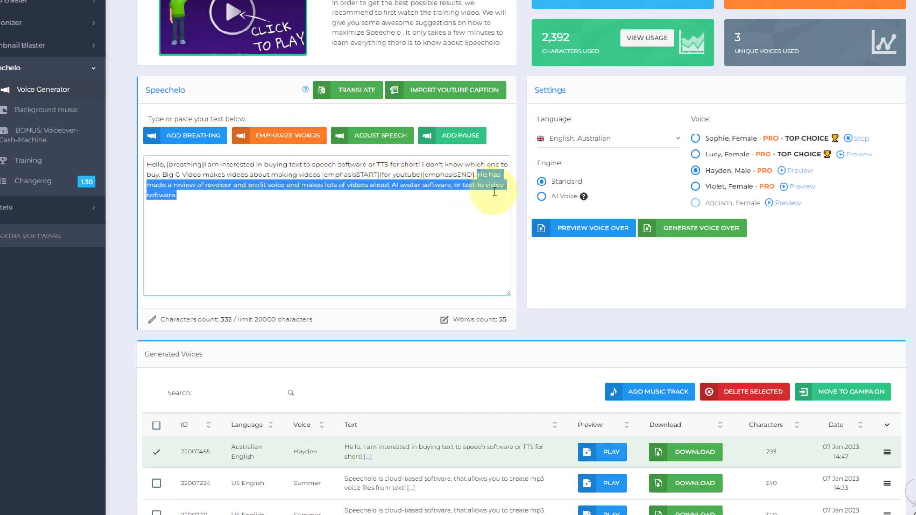
Apply speech tags to the final sentence: Volume Loud, Speaking Rate Fast, Pitch Low
left_click(367, 138)
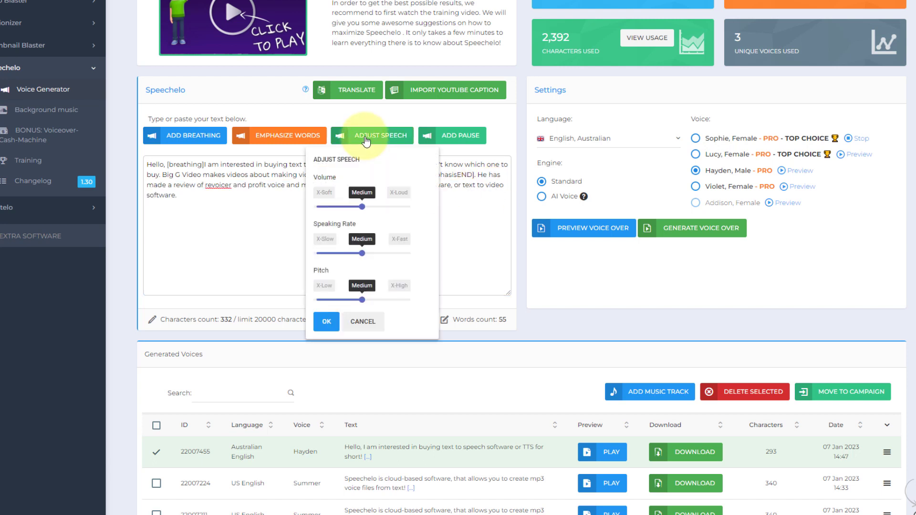
left_click_drag(362, 207, 377, 208)
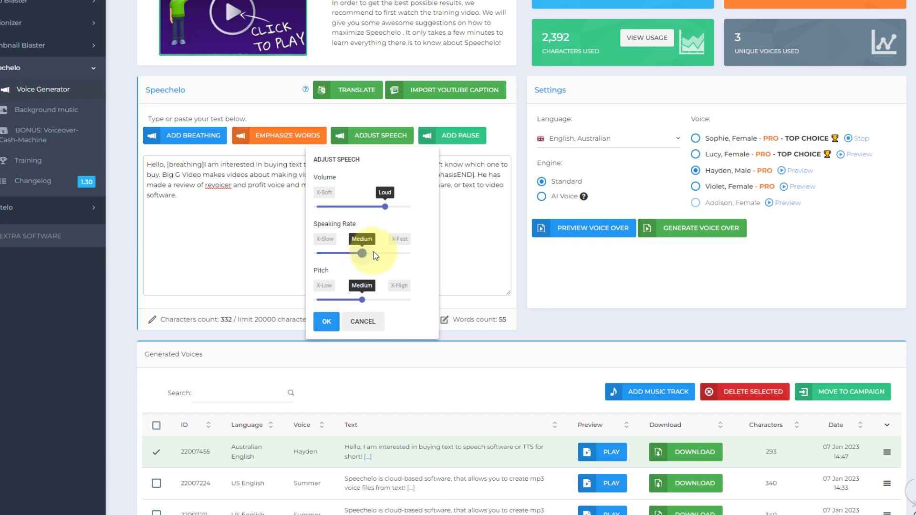
left_click_drag(363, 253, 382, 255)
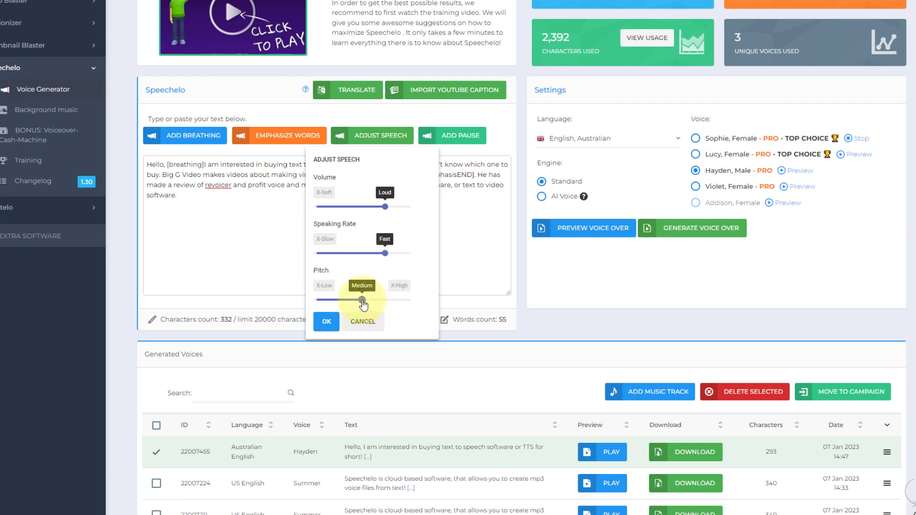
left_click_drag(361, 300, 340, 300)
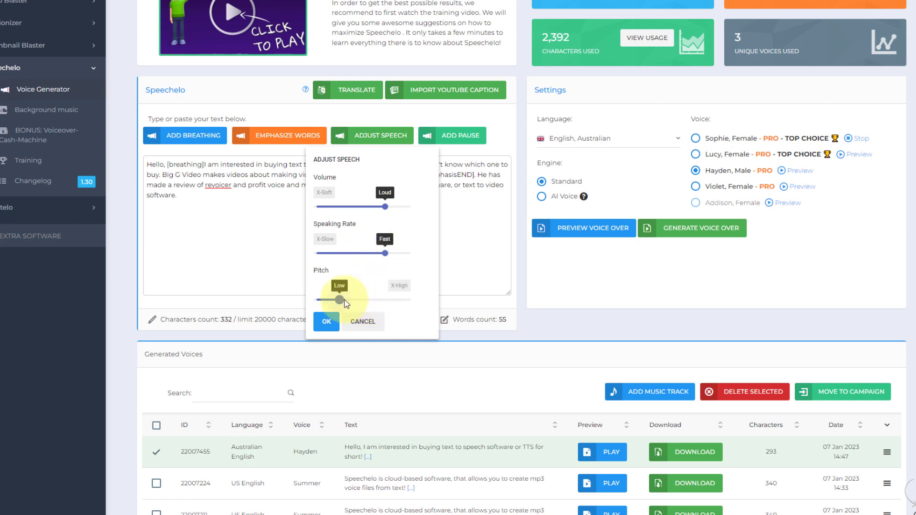
left_click(327, 322)
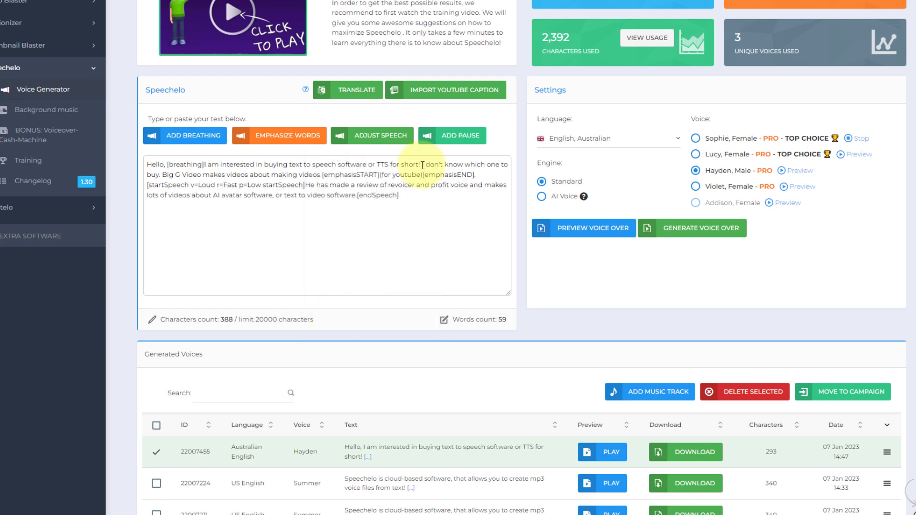
Insert a 2-second pause tag after 'short!', then select and delete it again
left_click(452, 135)
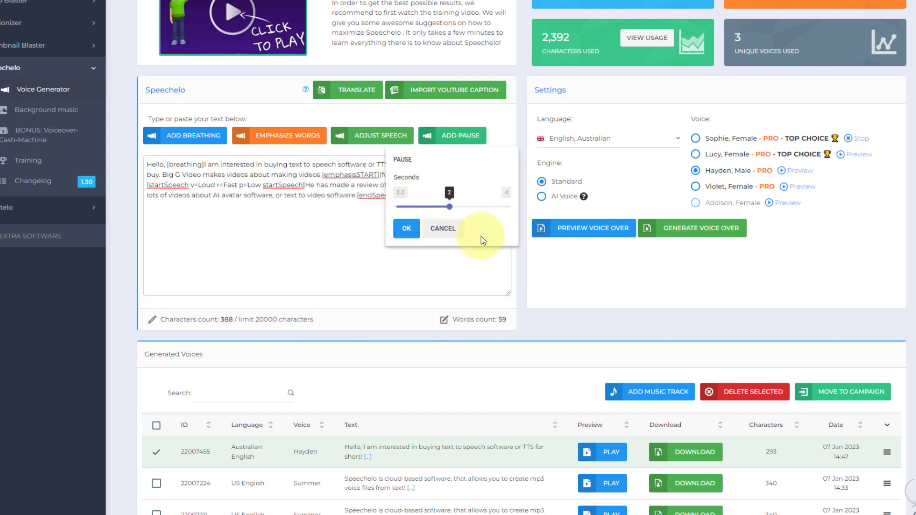
left_click(407, 230)
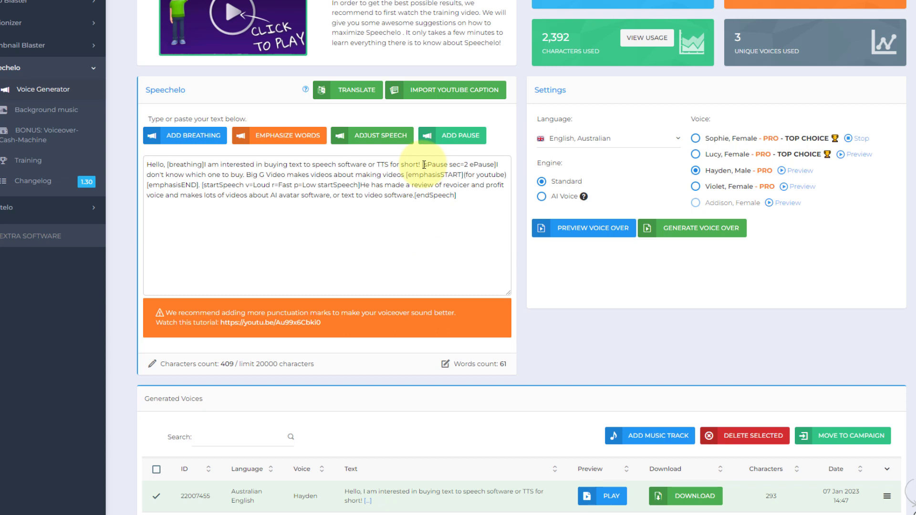
left_click_drag(423, 166, 551, 172)
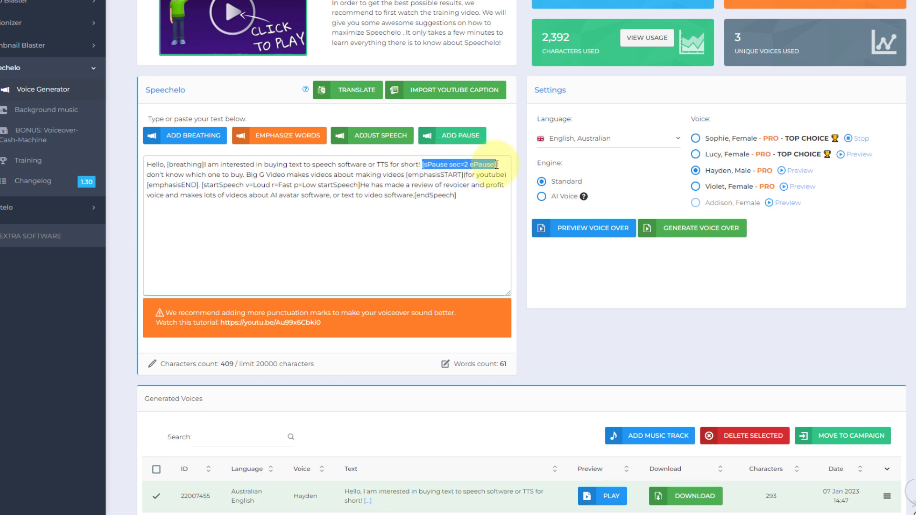
key("BackSpace")
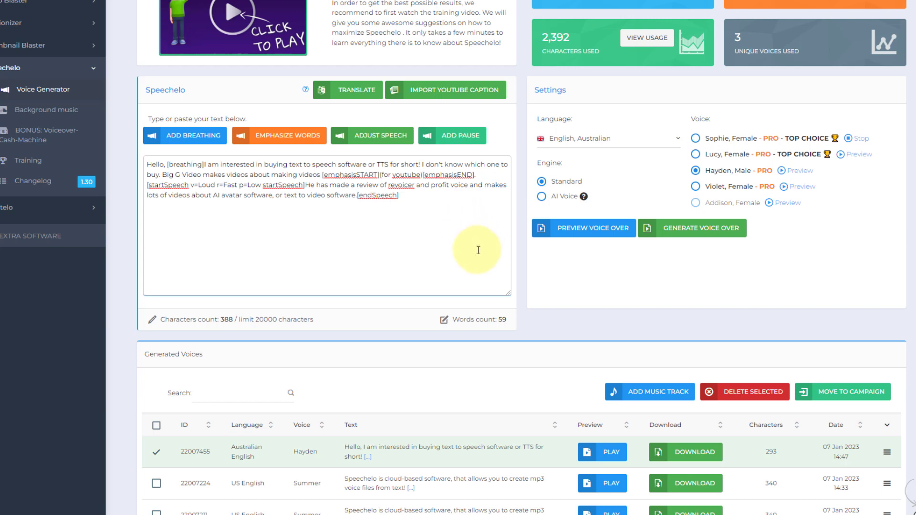
Generate a new Hayden voiceover from the tagged script, play its 16-second preview and close it
left_click(692, 227)
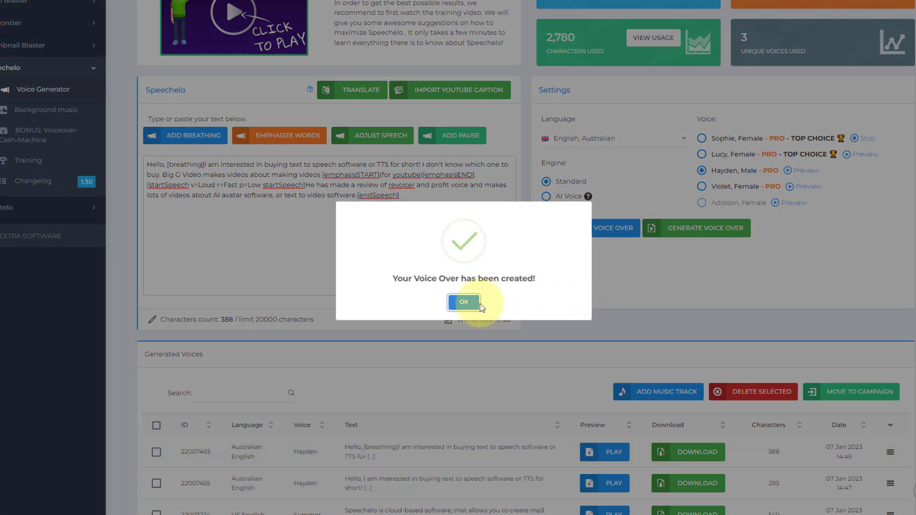
left_click(472, 304)
scroll(440, 394, "down", 1)
scroll(440, 397, "down", 2)
left_click(601, 403)
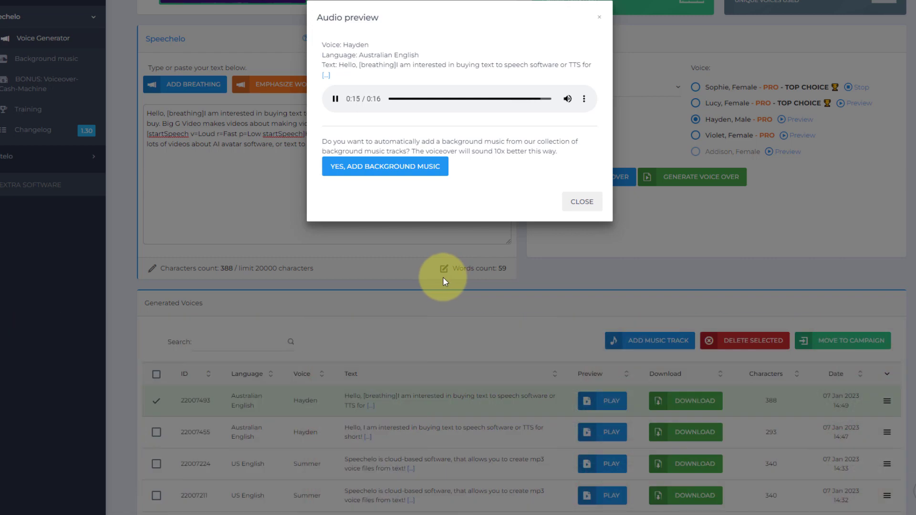
left_click(600, 17)
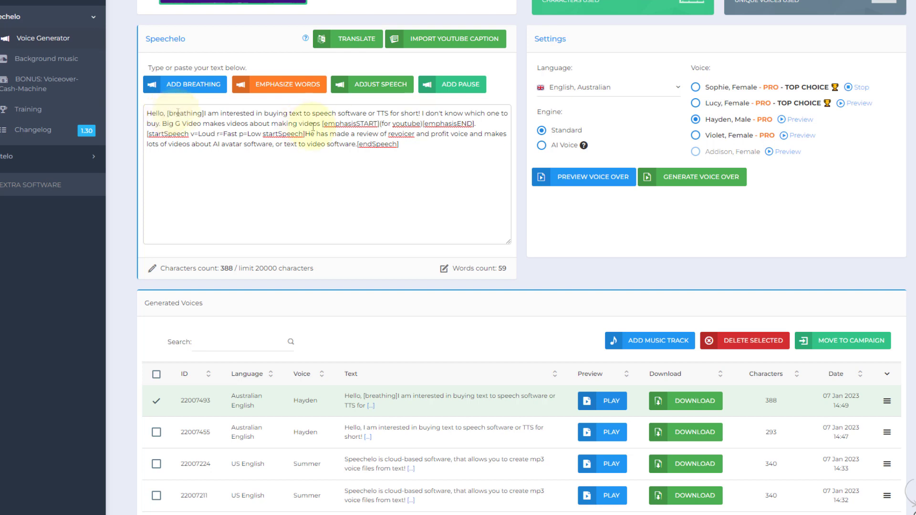
left_click_drag(321, 124, 477, 123)
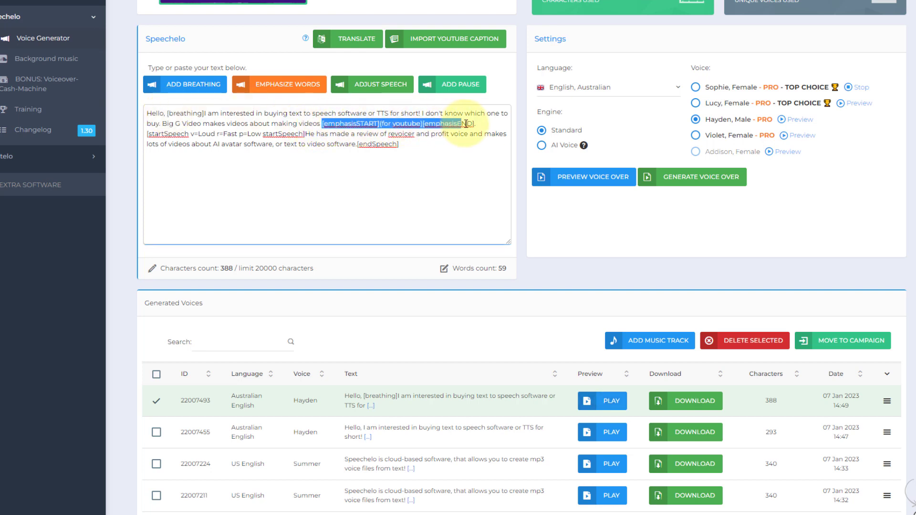
left_click(420, 153)
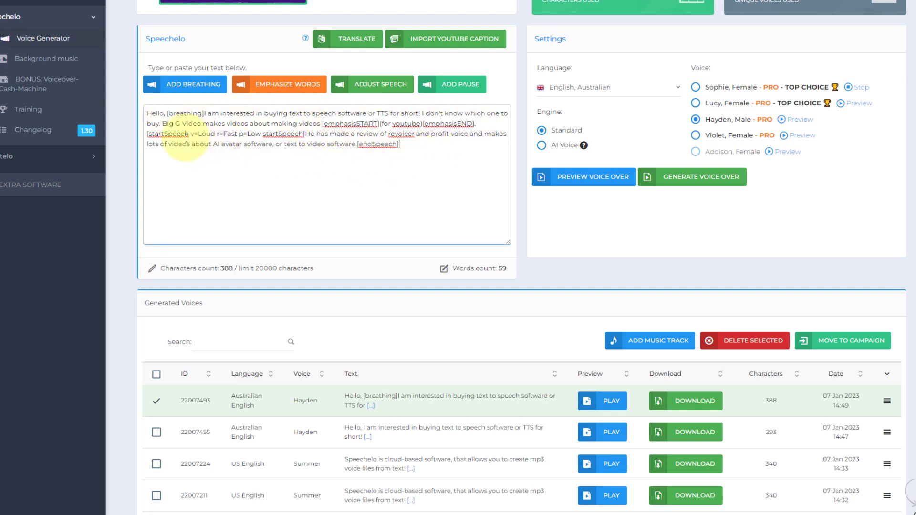
left_click(149, 134)
left_click_drag(149, 133, 305, 134)
left_click(319, 144)
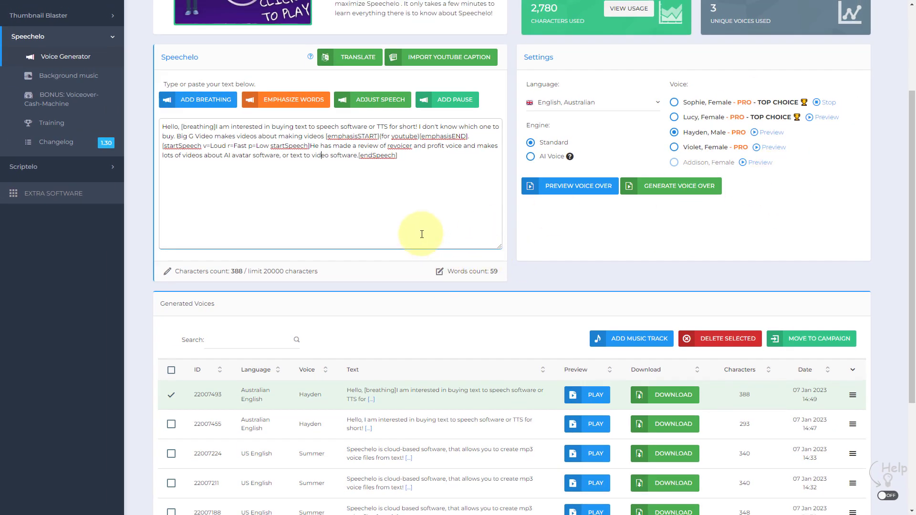
scroll(430, 265, "down", 2)
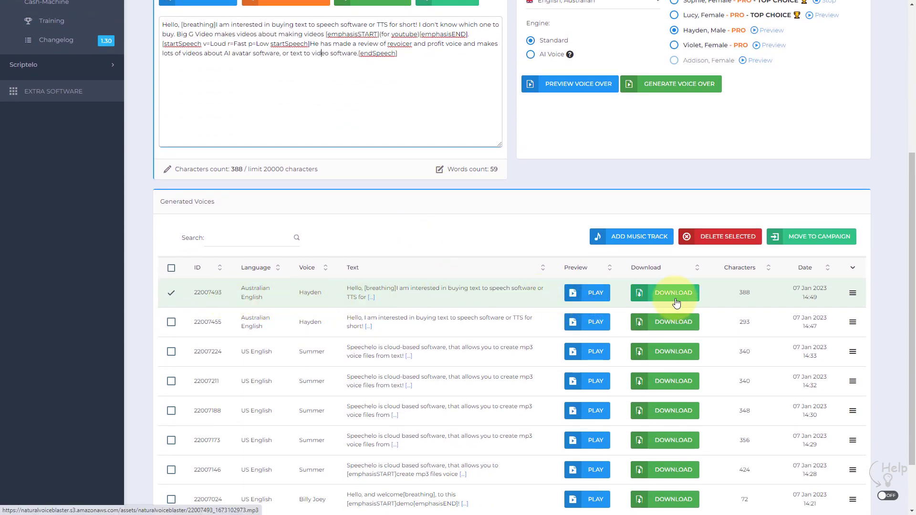
Add background music to the Hayden voiceover and audition the Advertime track
left_click(649, 240)
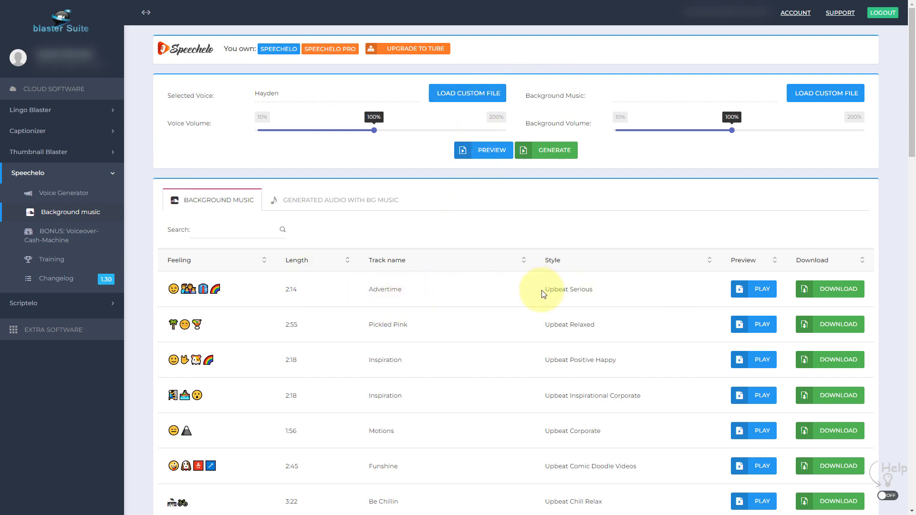
left_click(754, 296)
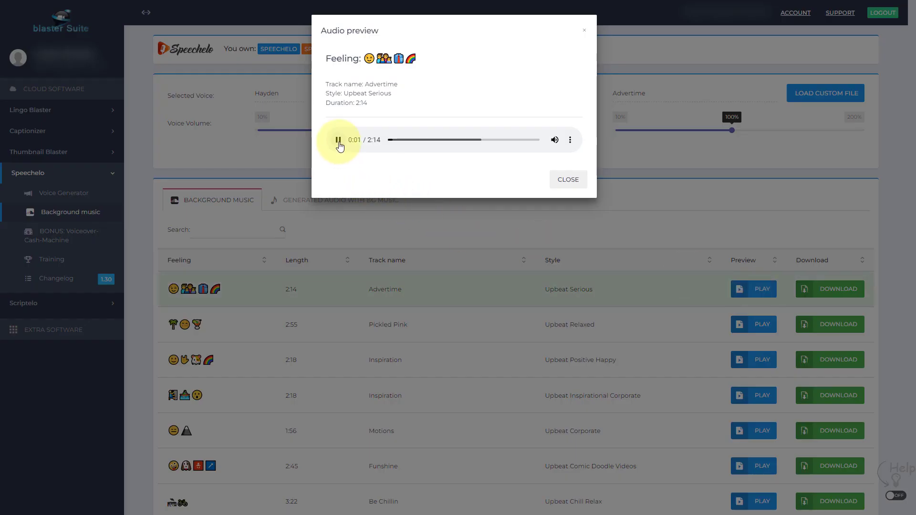
left_click(568, 180)
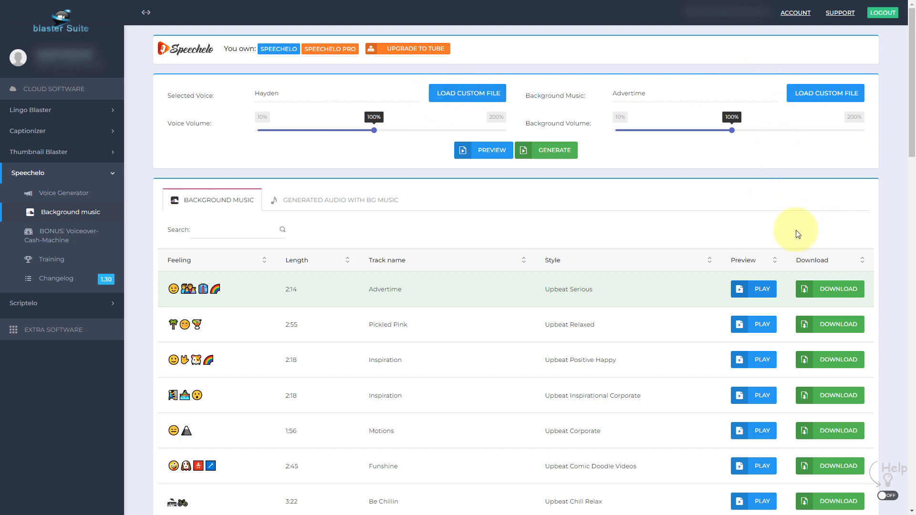
Merge the voiceover with Advertime as 'hayden with bg music' and confirm the queued job
left_click(536, 152)
type("hayden")
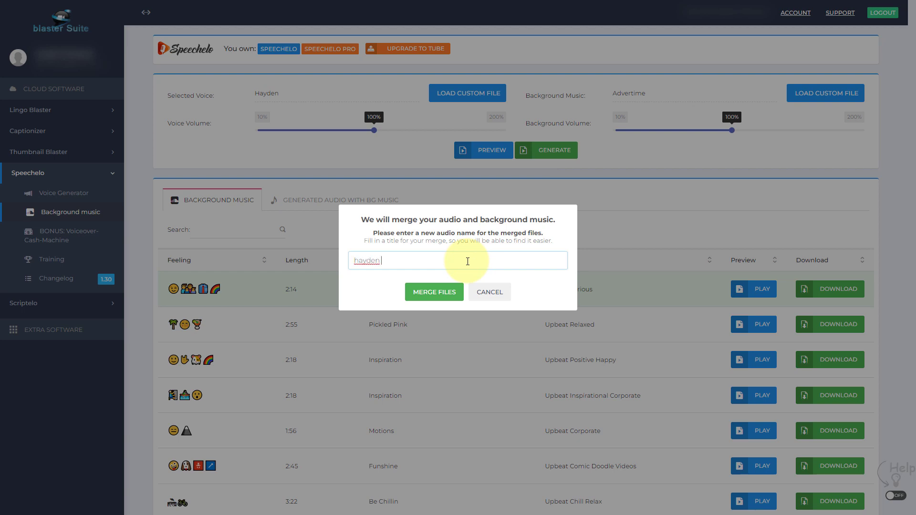
type("with bg music")
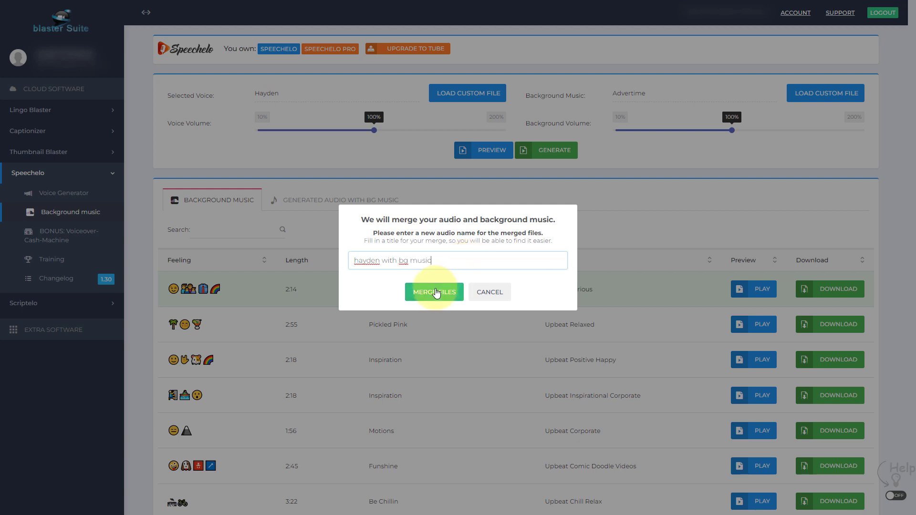
left_click(434, 292)
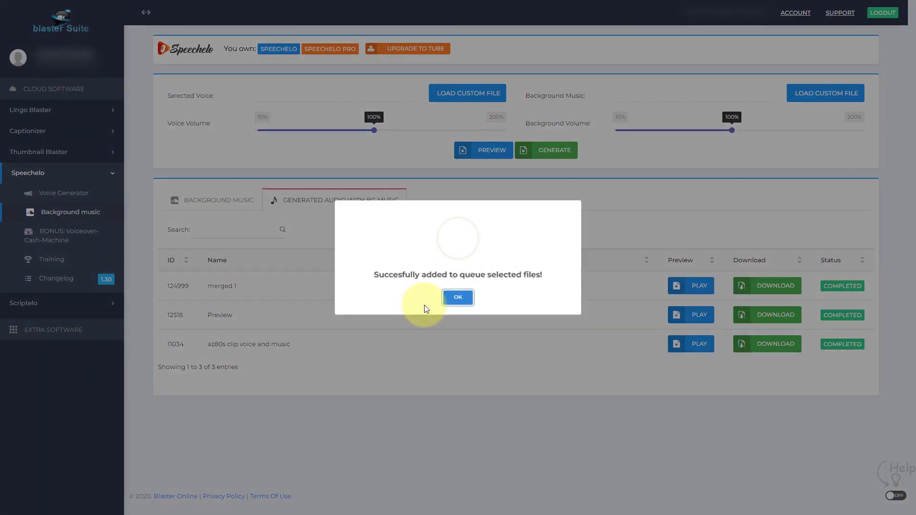
left_click(458, 296)
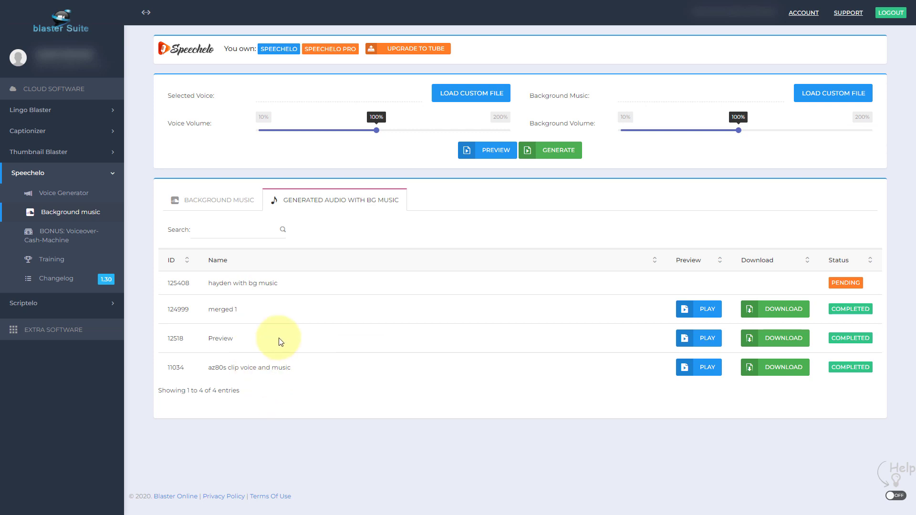
left_click(292, 367)
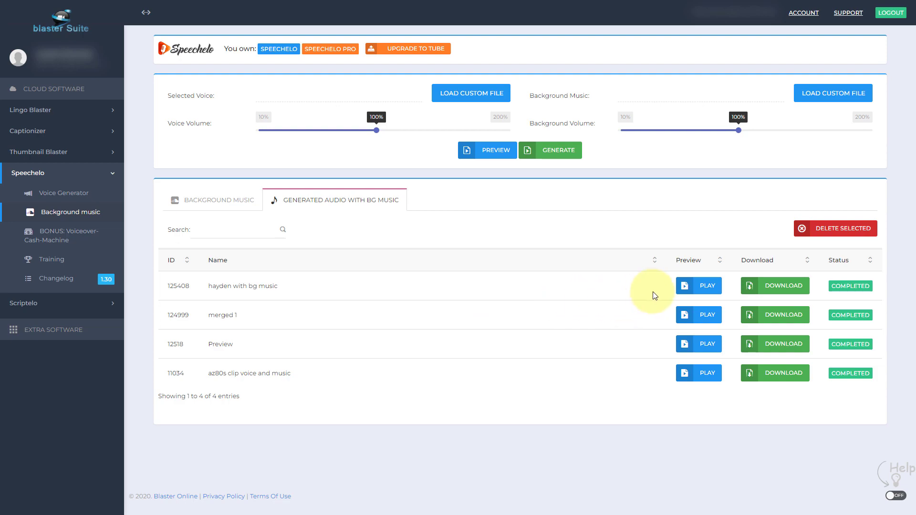
Play the completed 'hayden with bg music' merged track and close its preview
left_click(695, 287)
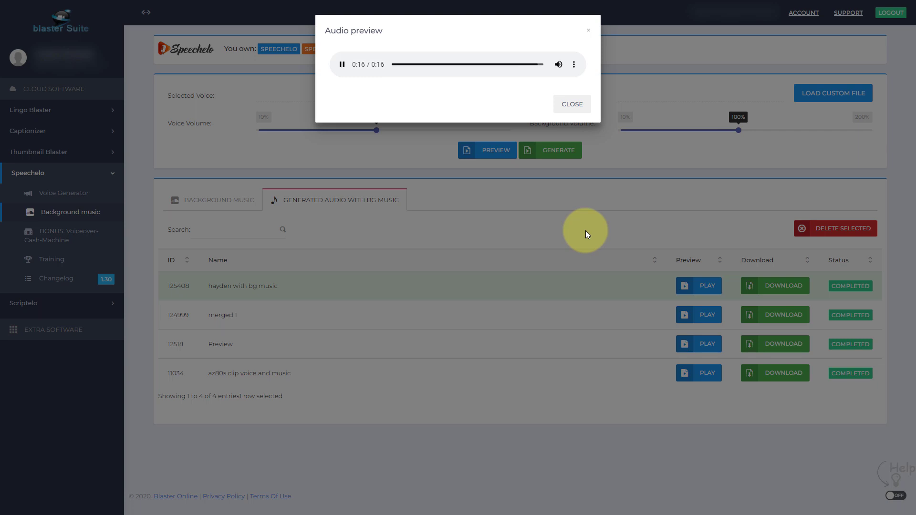
left_click(570, 105)
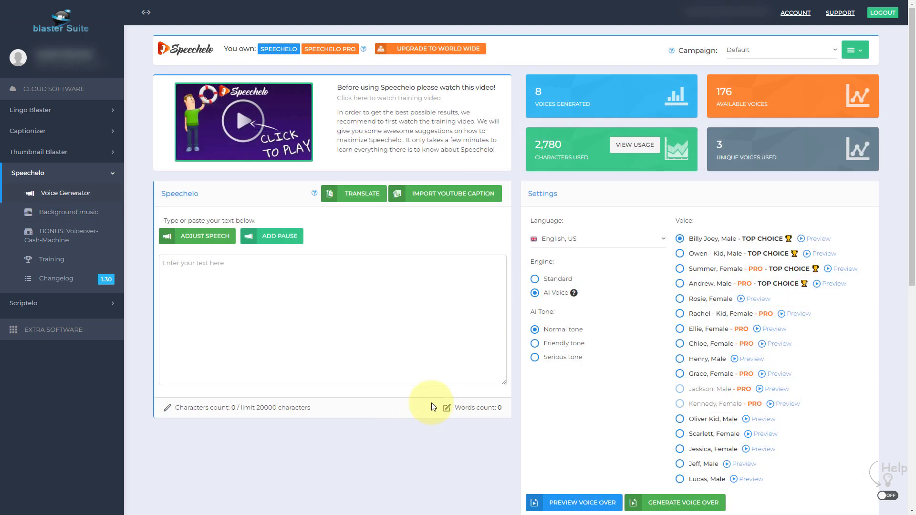
Generate an Italian Roberto clip of 'hello i am english' and listen to it
left_click(598, 238)
scroll(590, 304, "down", 2)
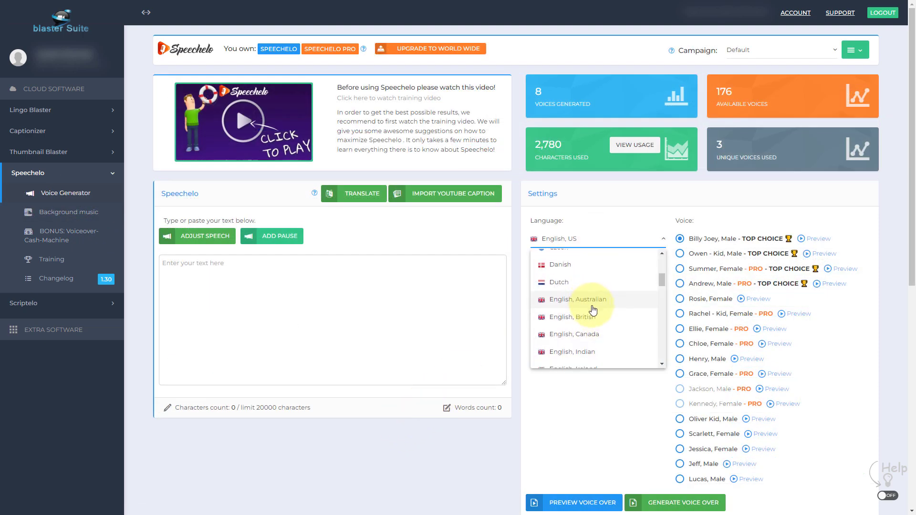
scroll(591, 306, "down", 2)
scroll(590, 310, "down", 2)
scroll(587, 313, "down", 2)
scroll(585, 313, "down", 1)
scroll(581, 307, "down", 1)
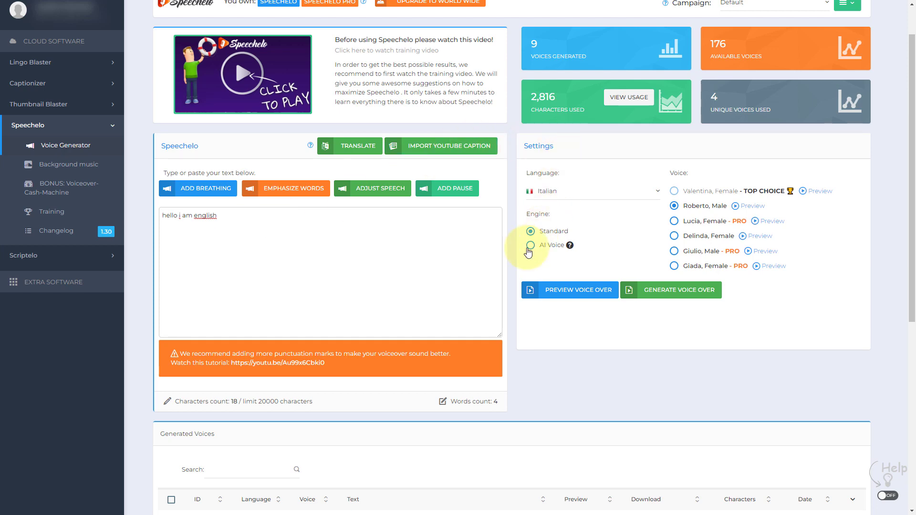
scroll(531, 282, "down", 3)
left_click(591, 286)
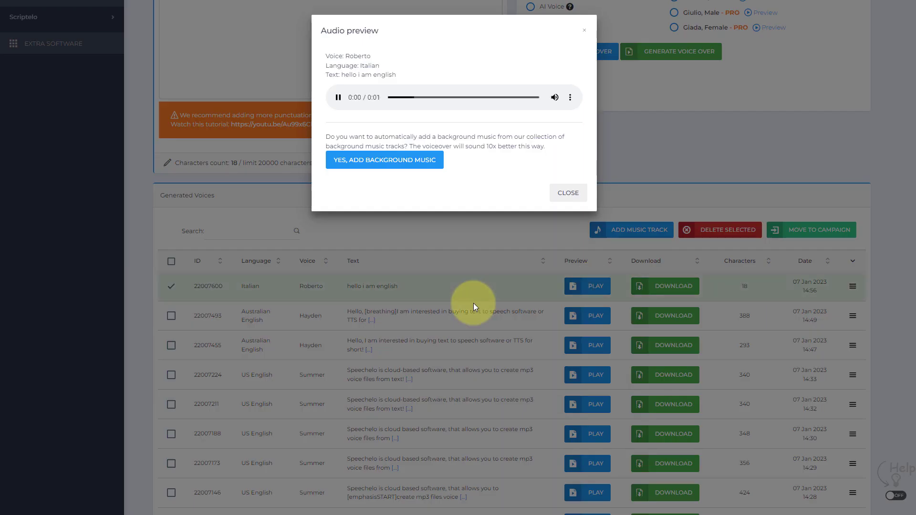
left_click(584, 30)
scroll(563, 85, "up", 3)
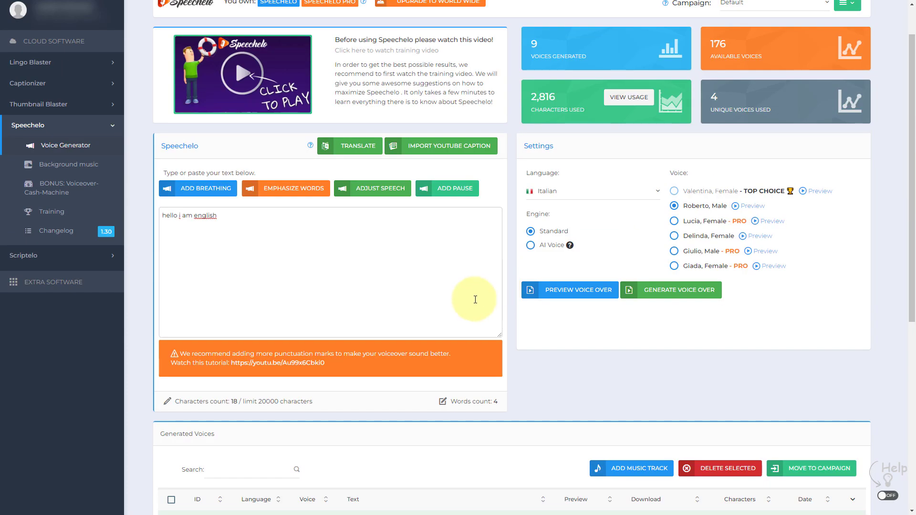